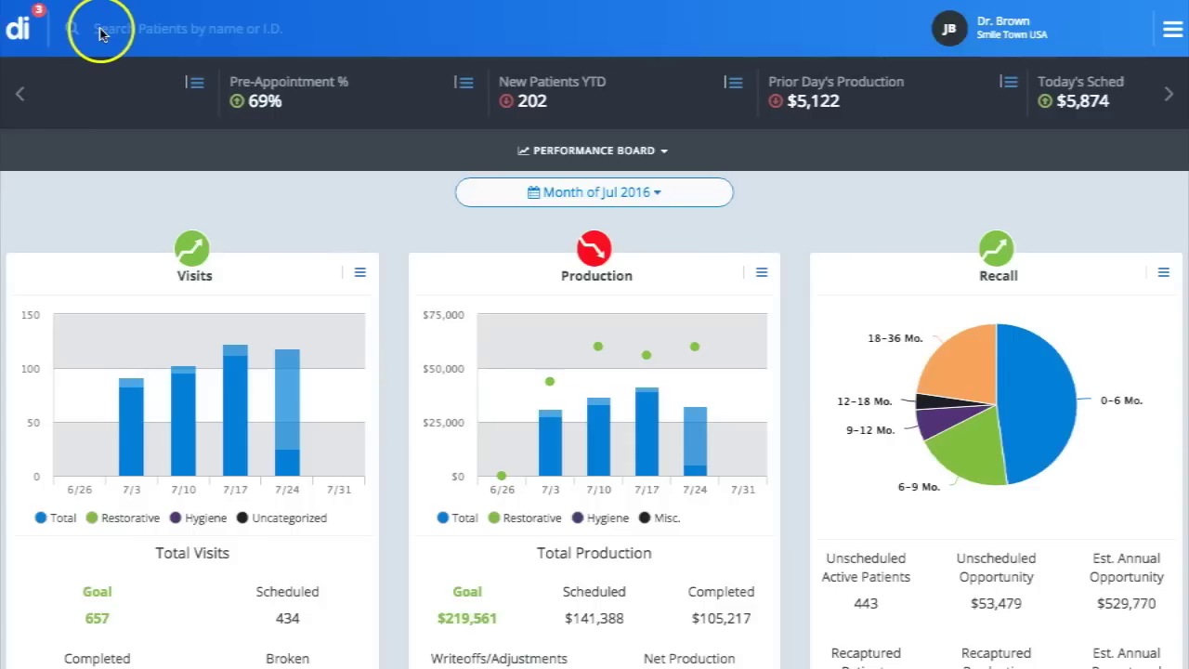
# Search for the patient by first name and open the active 21-year-old patient's record to review its Quick Look
pyautogui.click(106, 32)
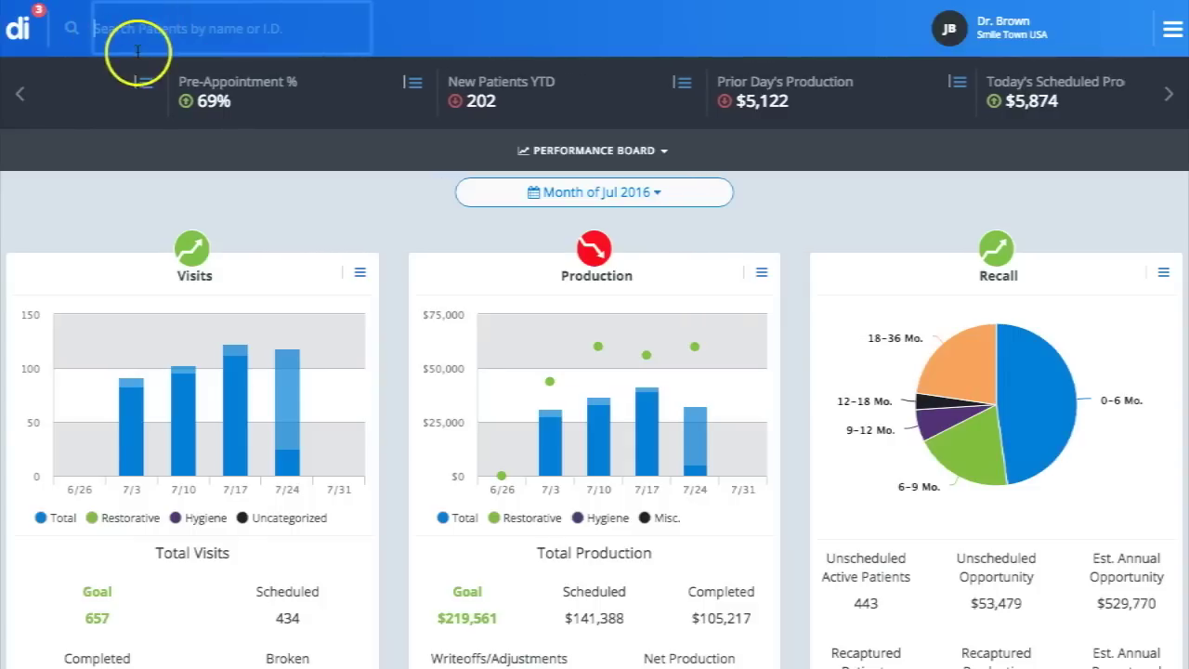
pyautogui.write('nicki')
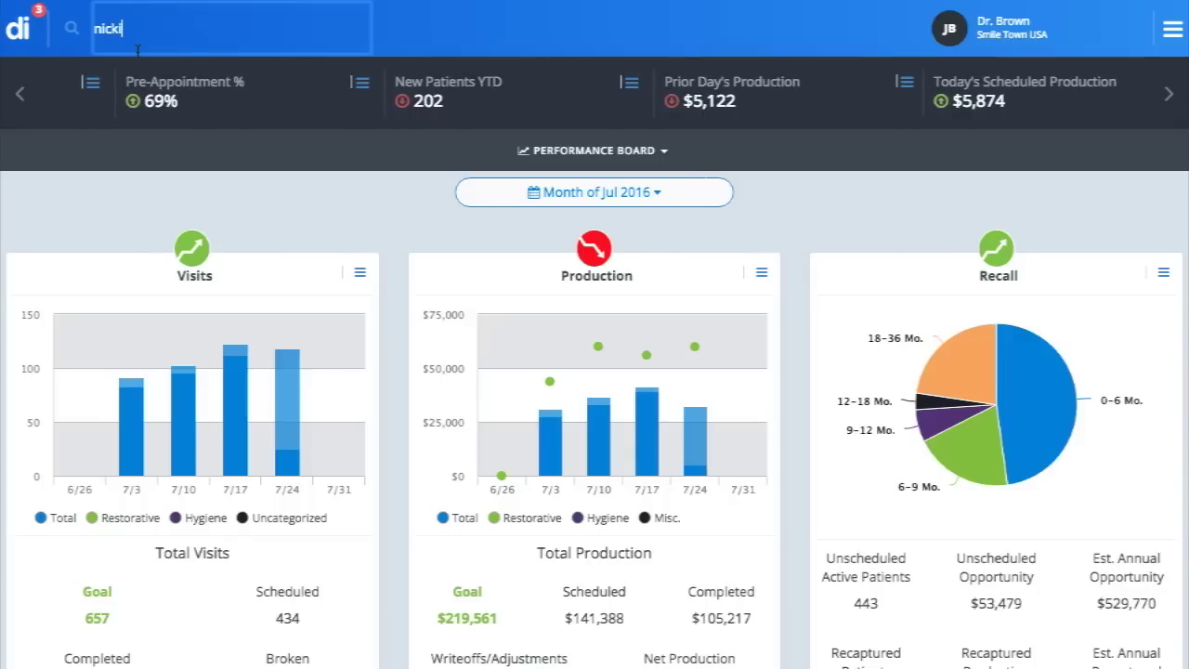
pyautogui.click(98, 68)
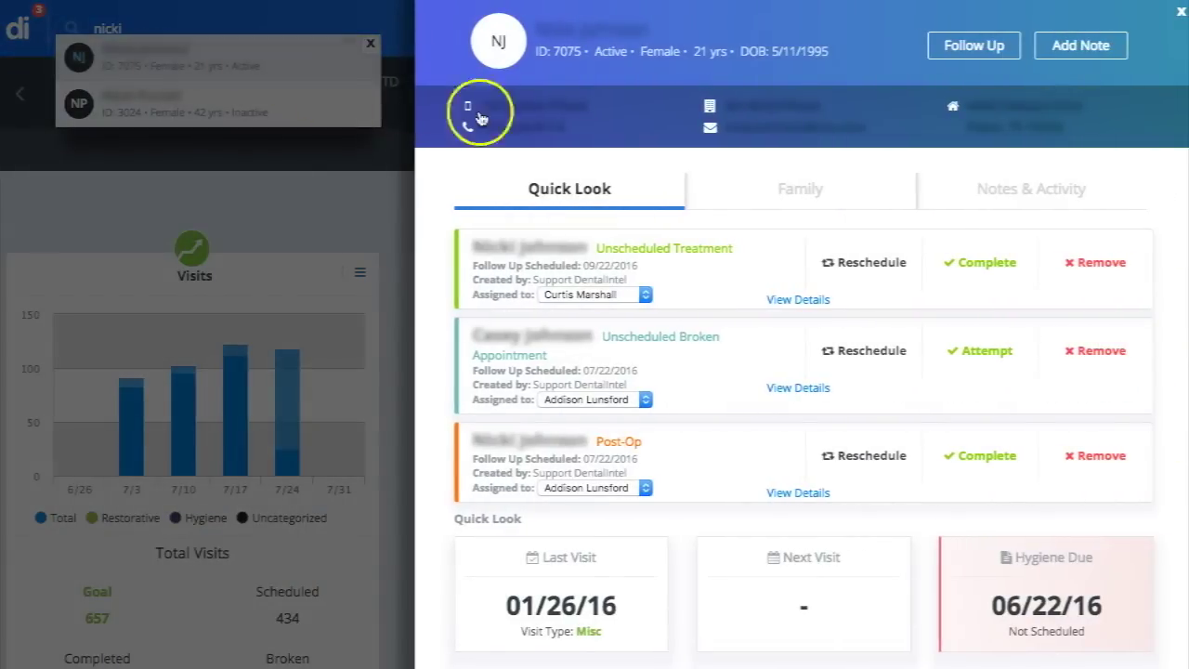
pyautogui.scroll(-2, 731, 165)
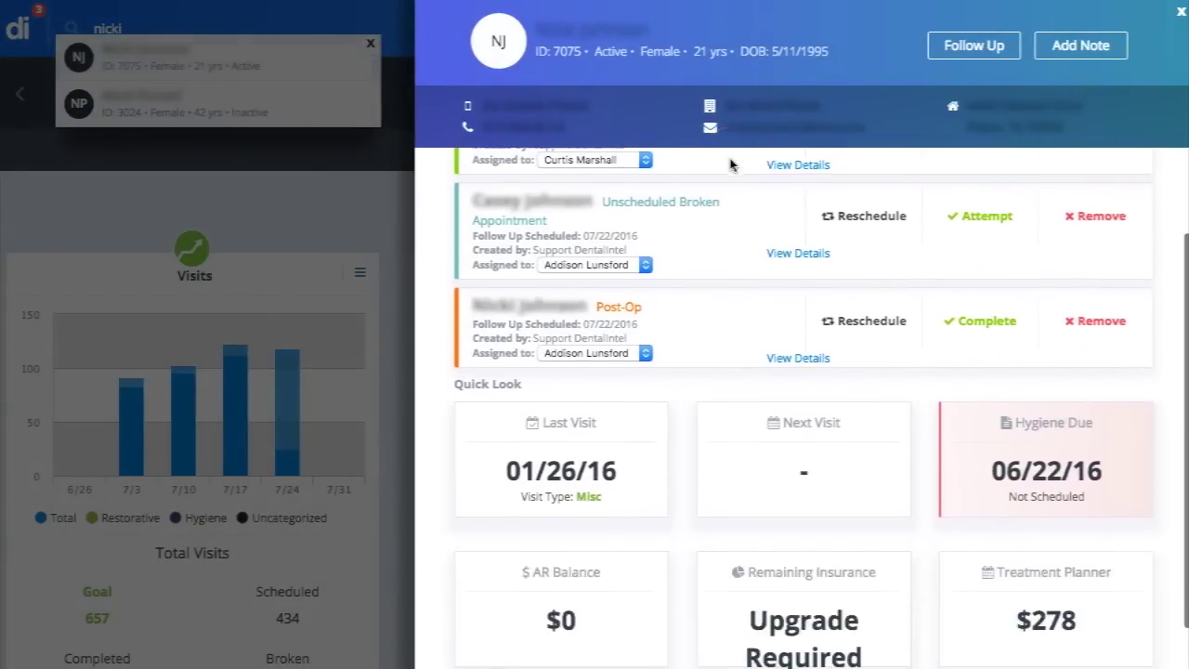
pyautogui.scroll(3, 730, 164)
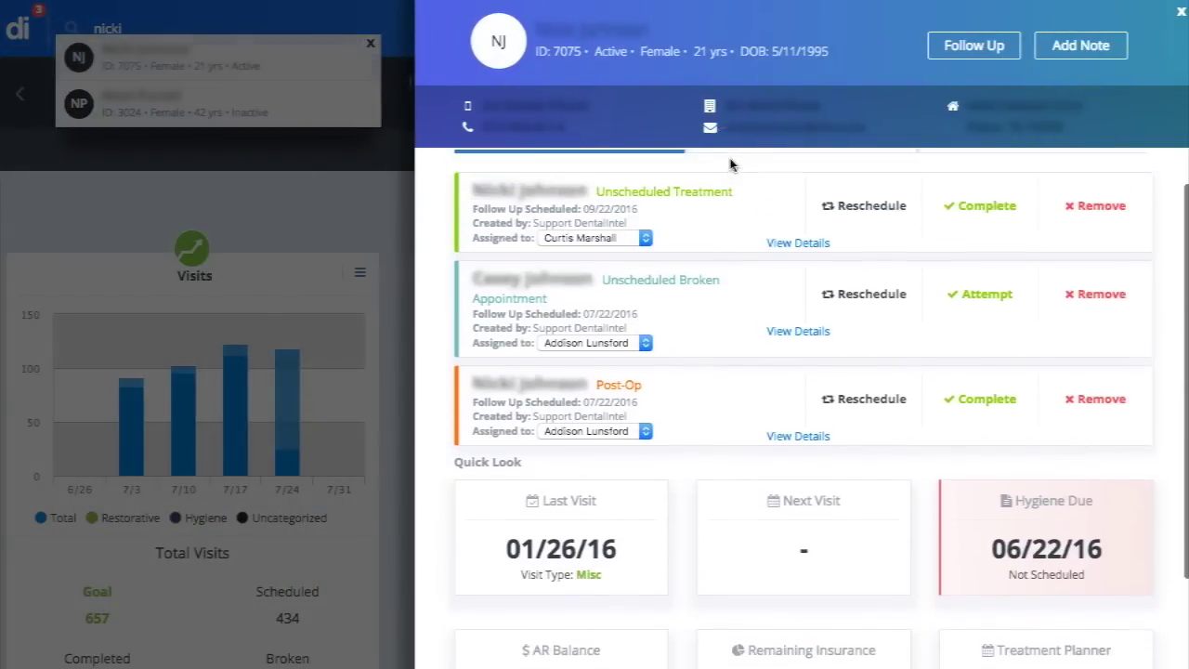
pyautogui.click(699, 86)
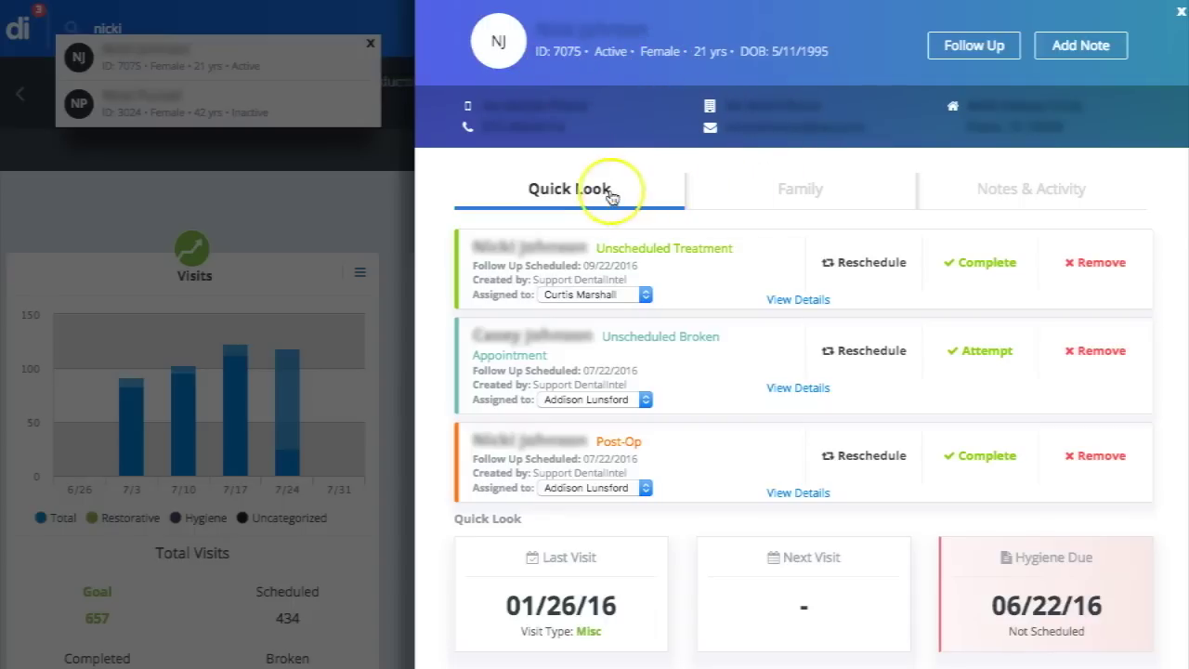
# Open the patient's ledger from the AR Balance card, review the transactions, and close it
pyautogui.scroll(-3, 561, 206)
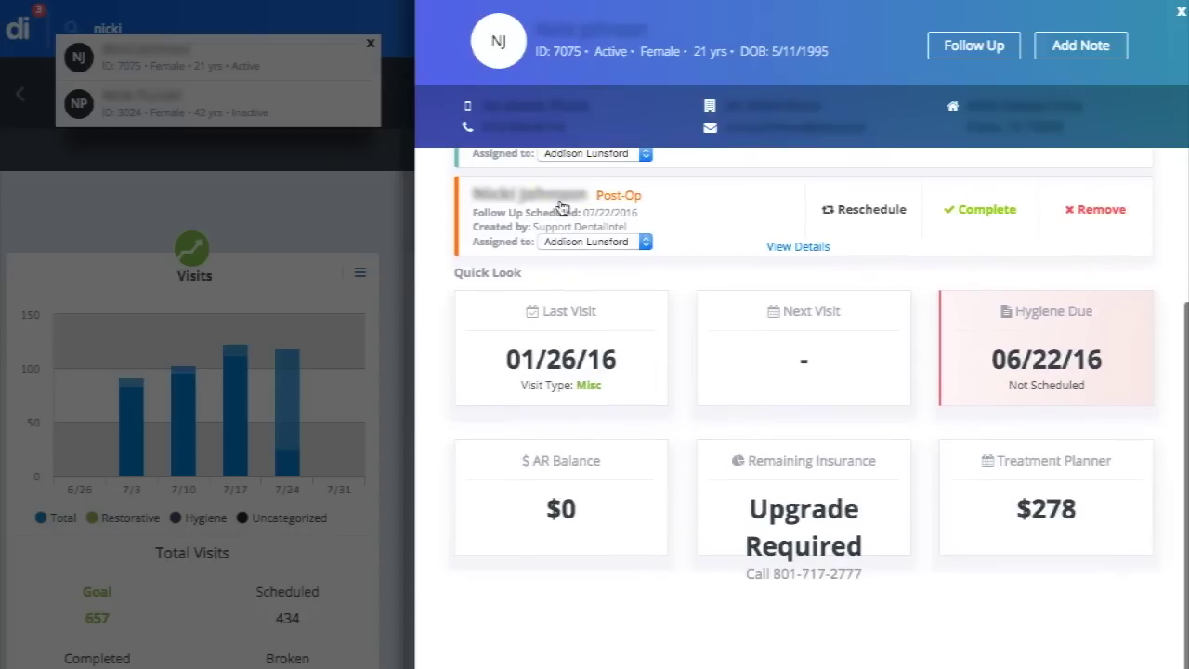
pyautogui.click(632, 516)
pyautogui.scroll(-3, 767, 386)
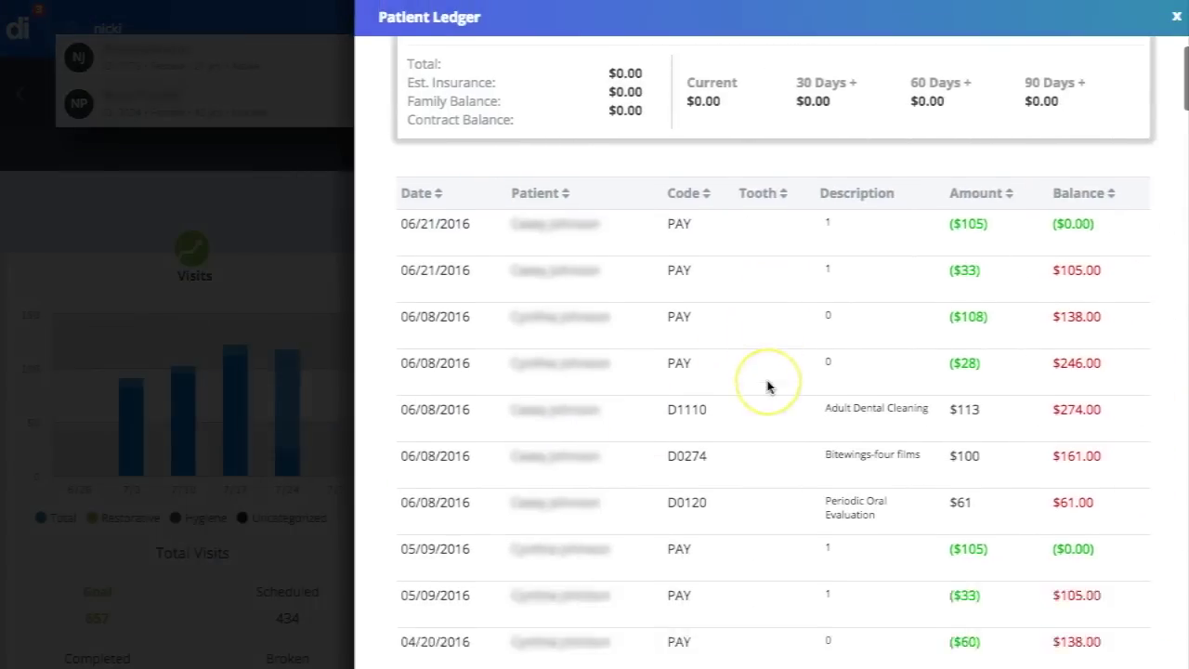
pyautogui.scroll(3, 768, 387)
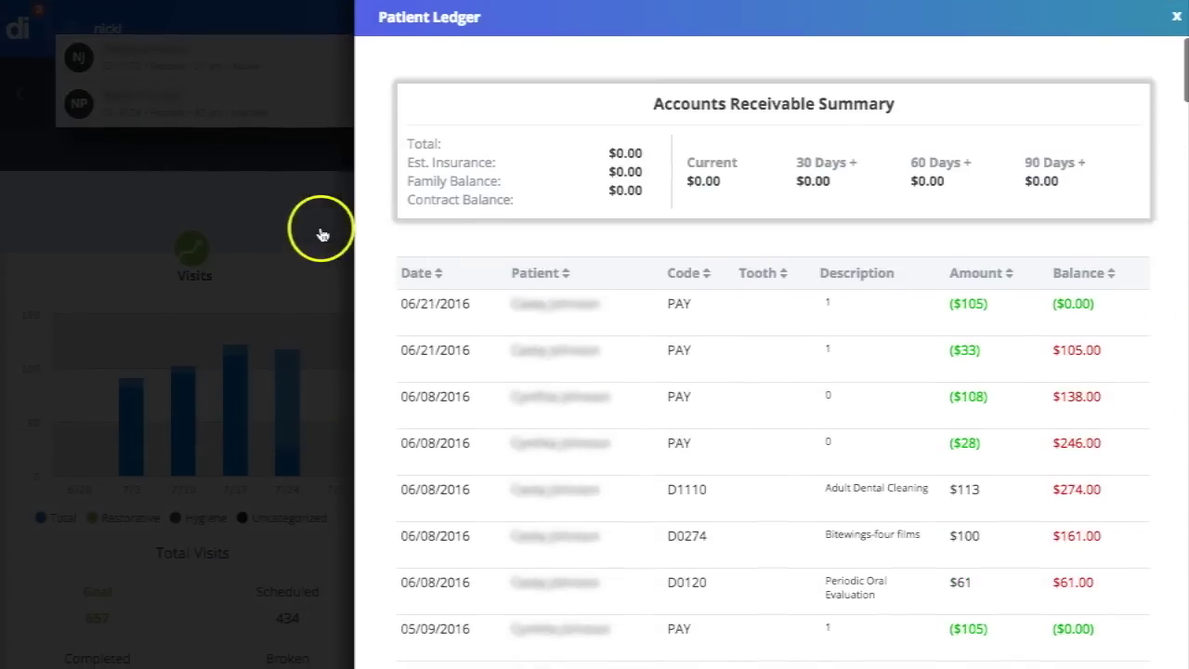
pyautogui.click(322, 233)
pyautogui.scroll(3, 734, 285)
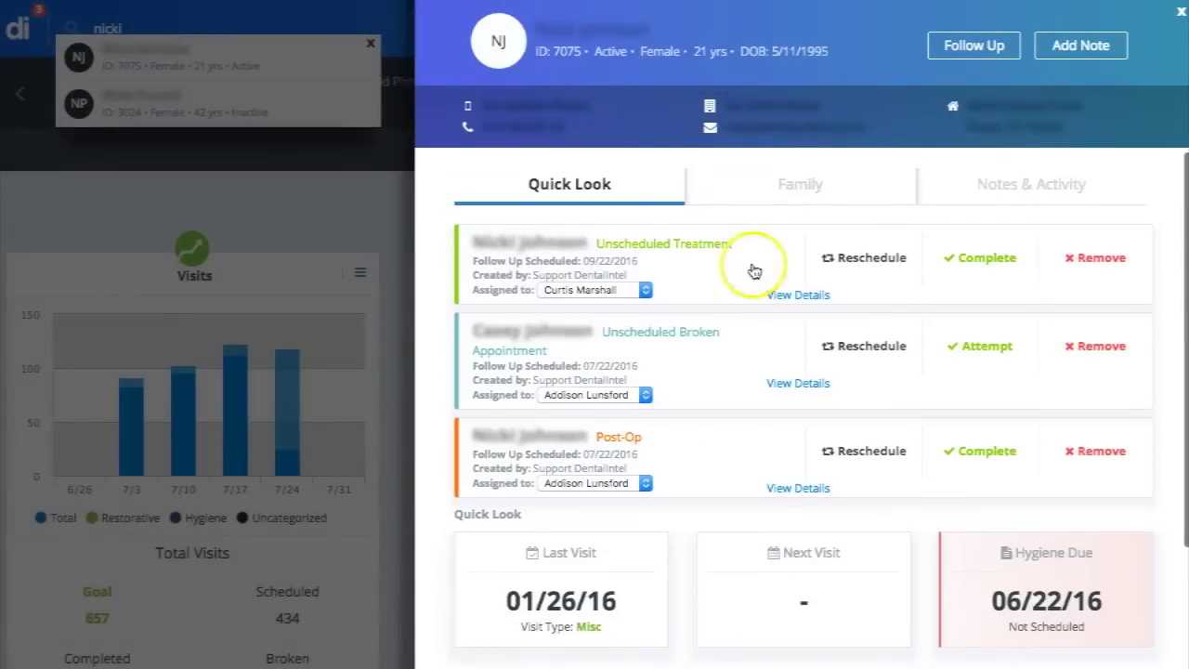
# Show the patient's family members and open the record of the 56-year-old family member
pyautogui.click(782, 189)
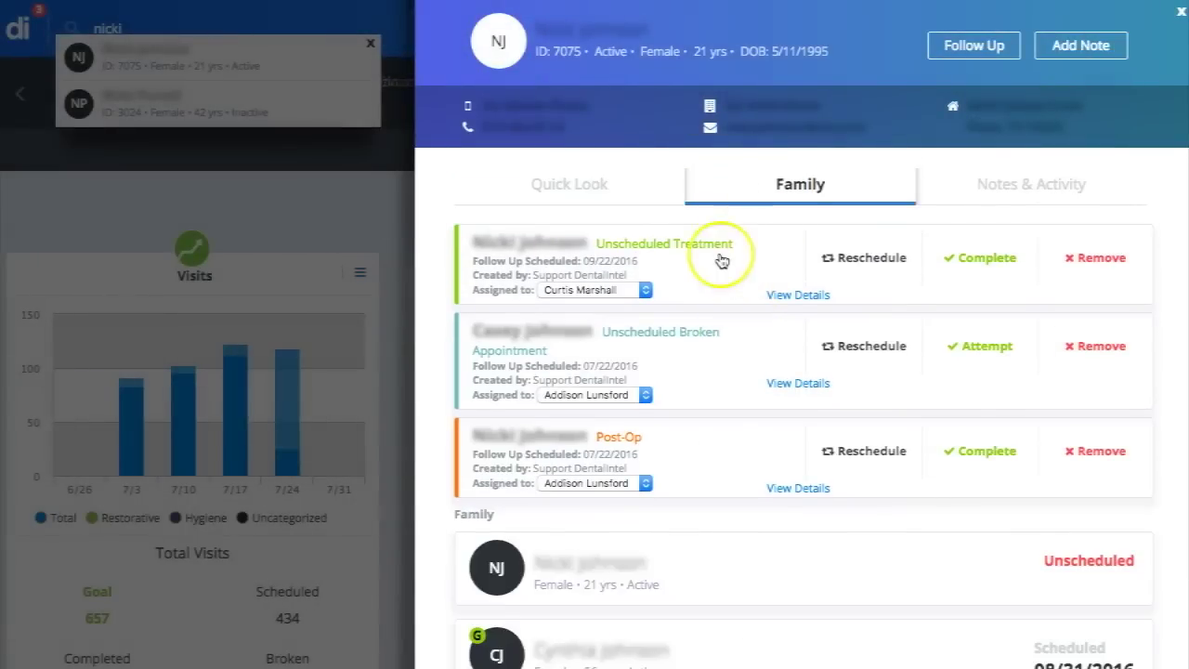
pyautogui.scroll(-5, 720, 257)
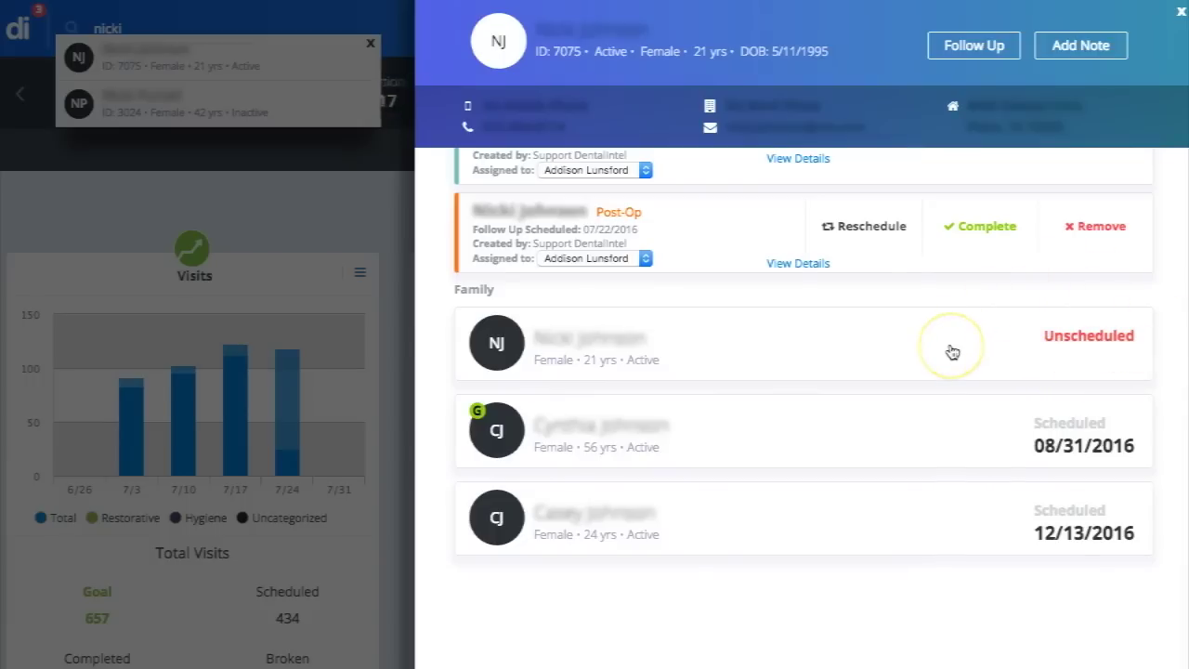
pyautogui.click(921, 440)
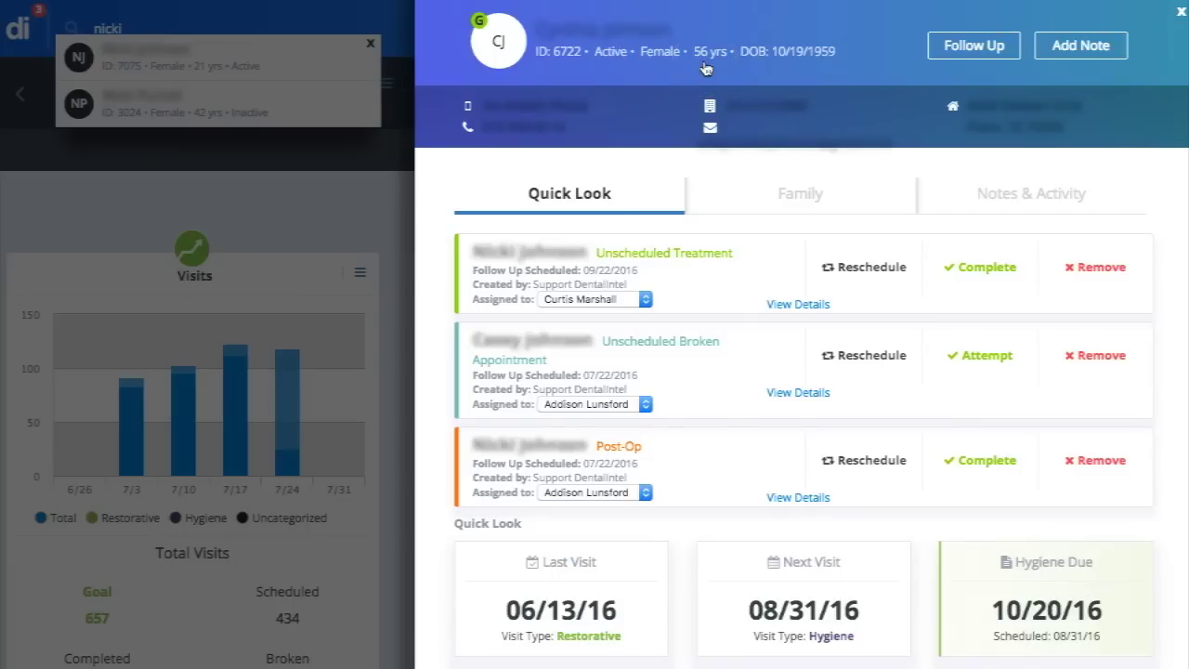
# Review the family member's Notes & Activity, expanding and collapsing the details of the completed Hygiene Recall follow-up
pyautogui.click(989, 202)
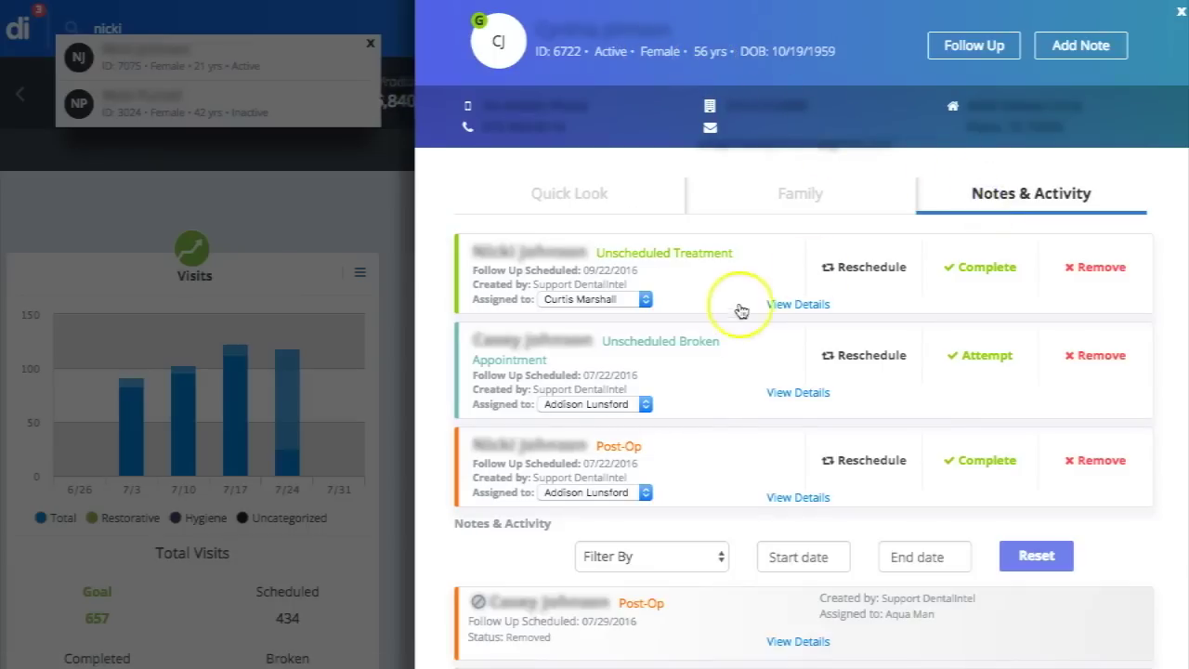
pyautogui.scroll(-4, 734, 313)
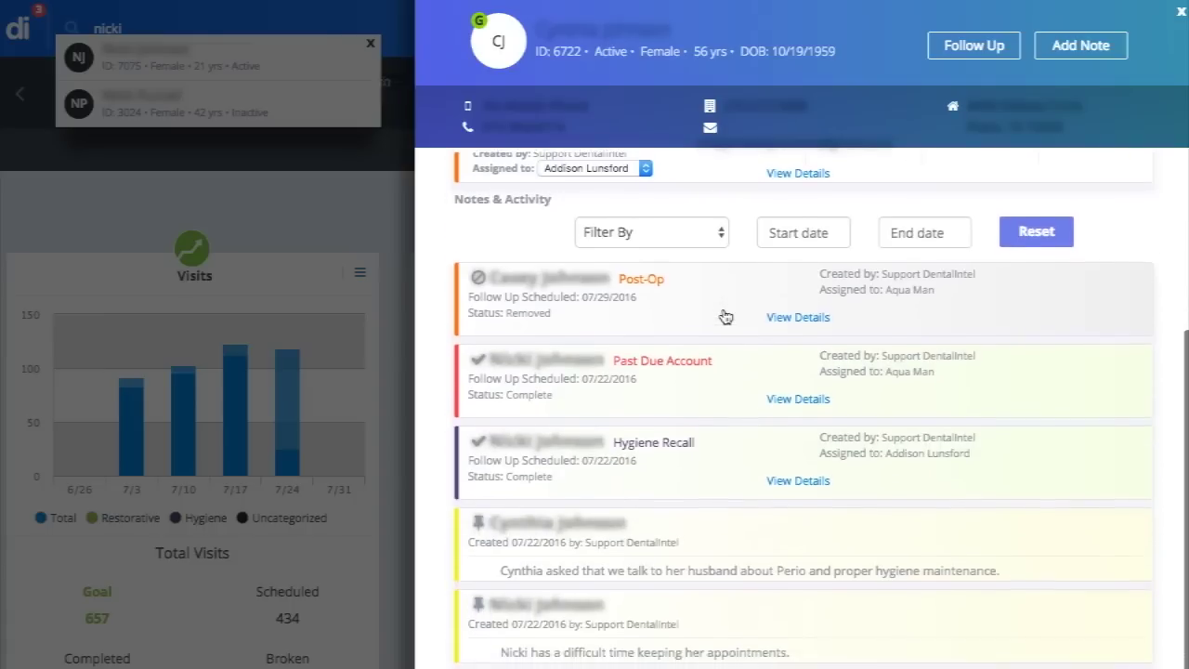
pyautogui.scroll(-2, 725, 317)
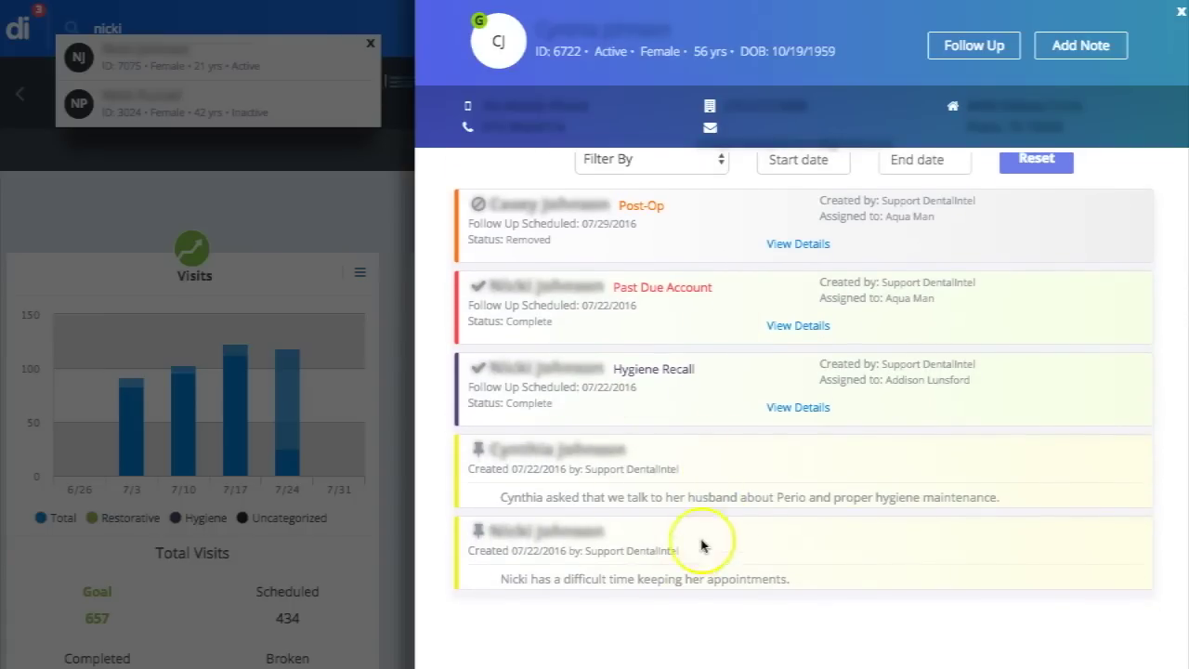
pyautogui.click(788, 408)
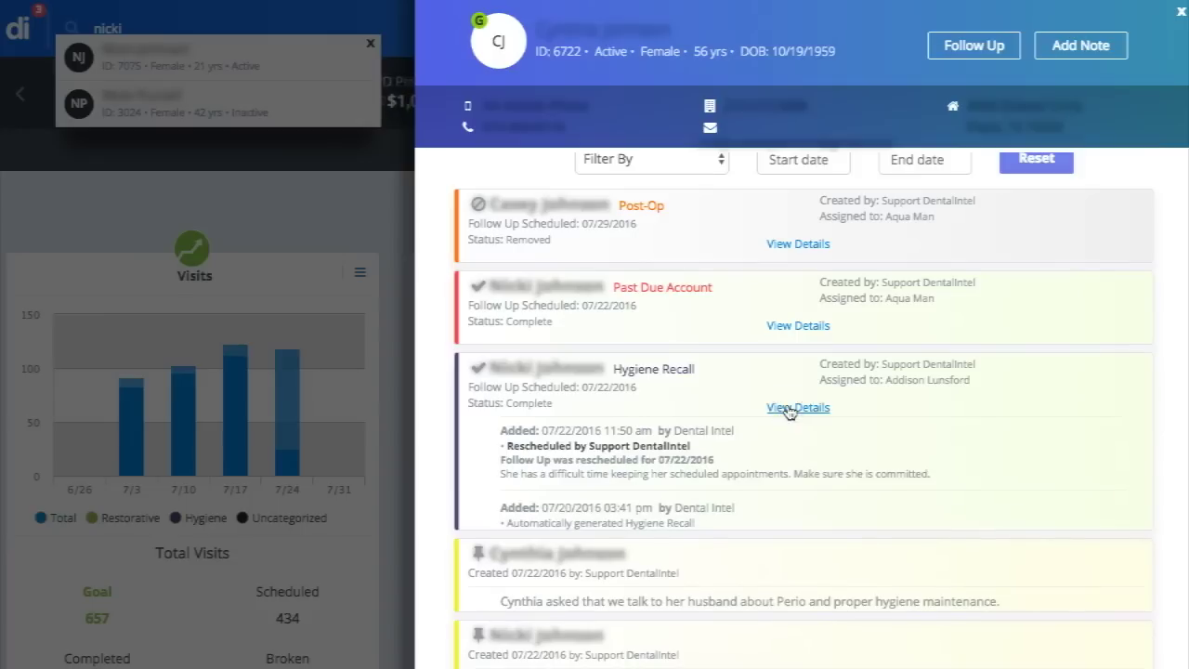
pyautogui.click(788, 408)
pyautogui.scroll(5, 774, 502)
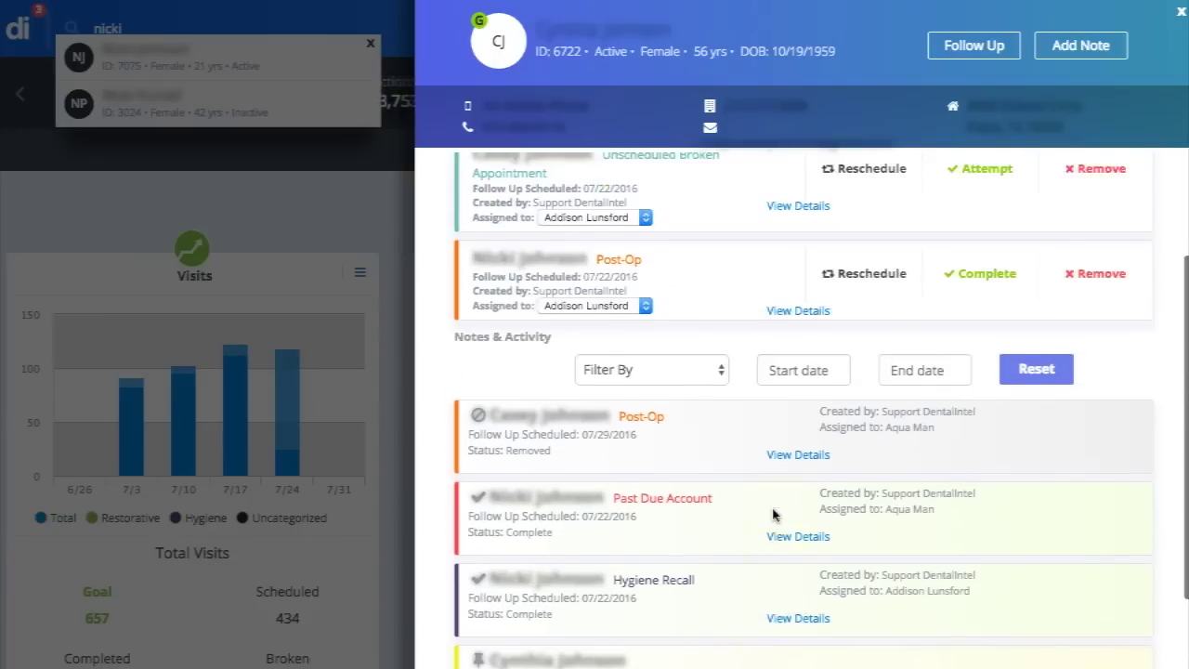
pyautogui.click(675, 322)
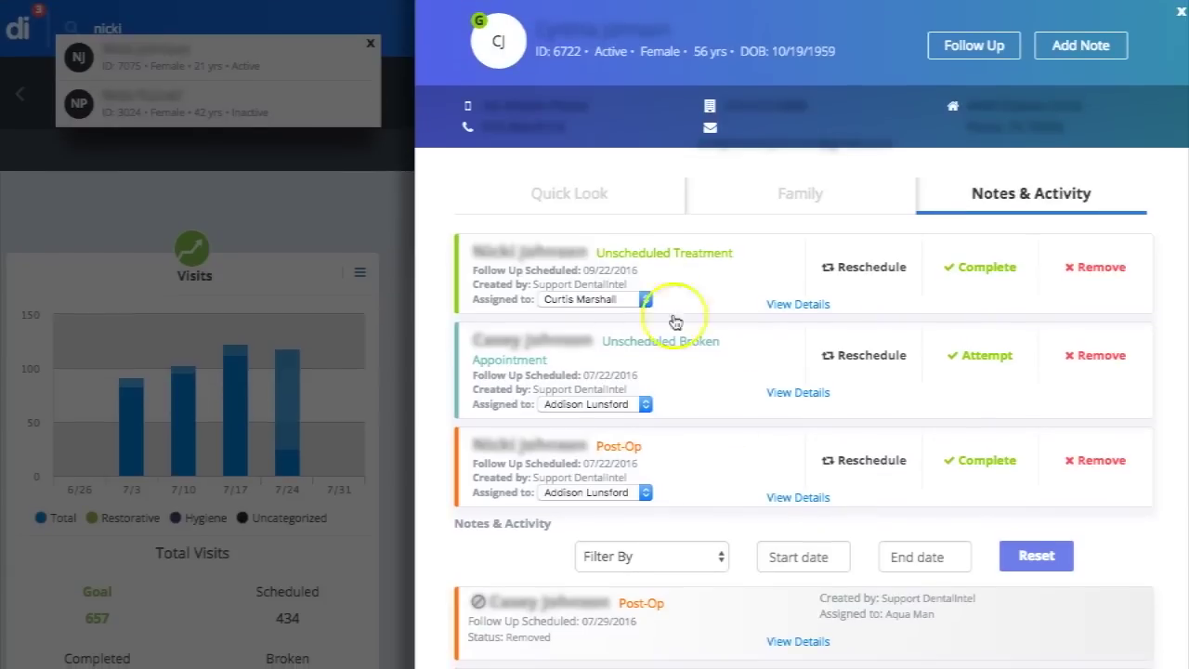
# Return to the family member's Quick Look and look over its overview
pyautogui.click(598, 192)
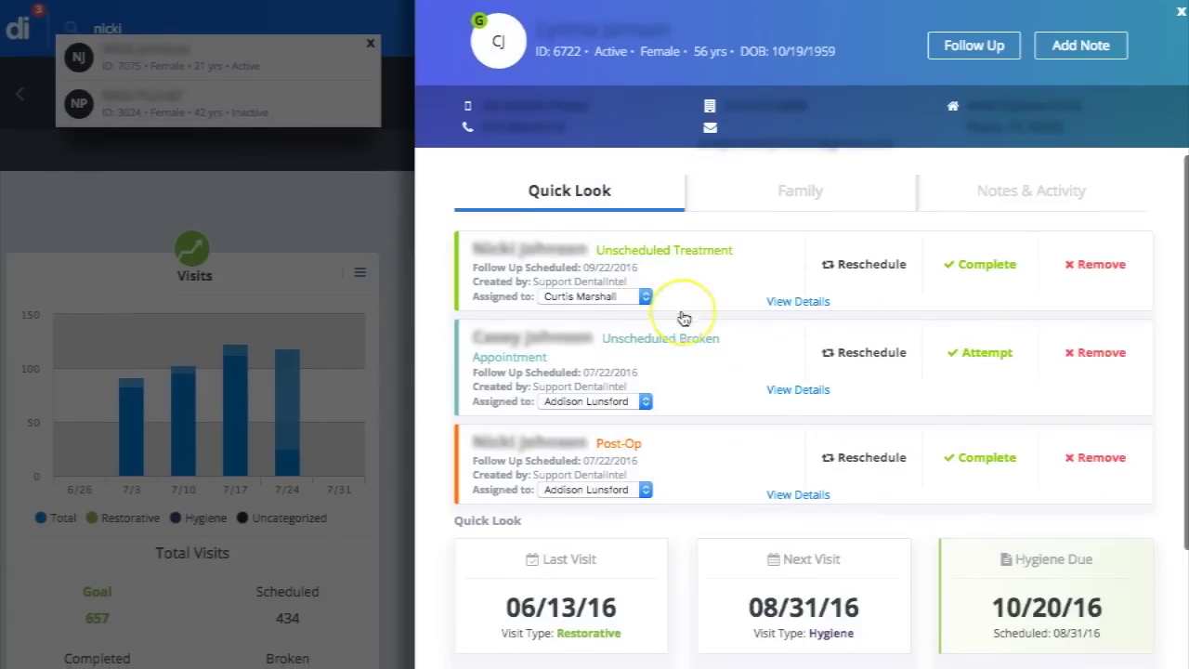
pyautogui.scroll(-2, 681, 316)
pyautogui.scroll(2, 682, 319)
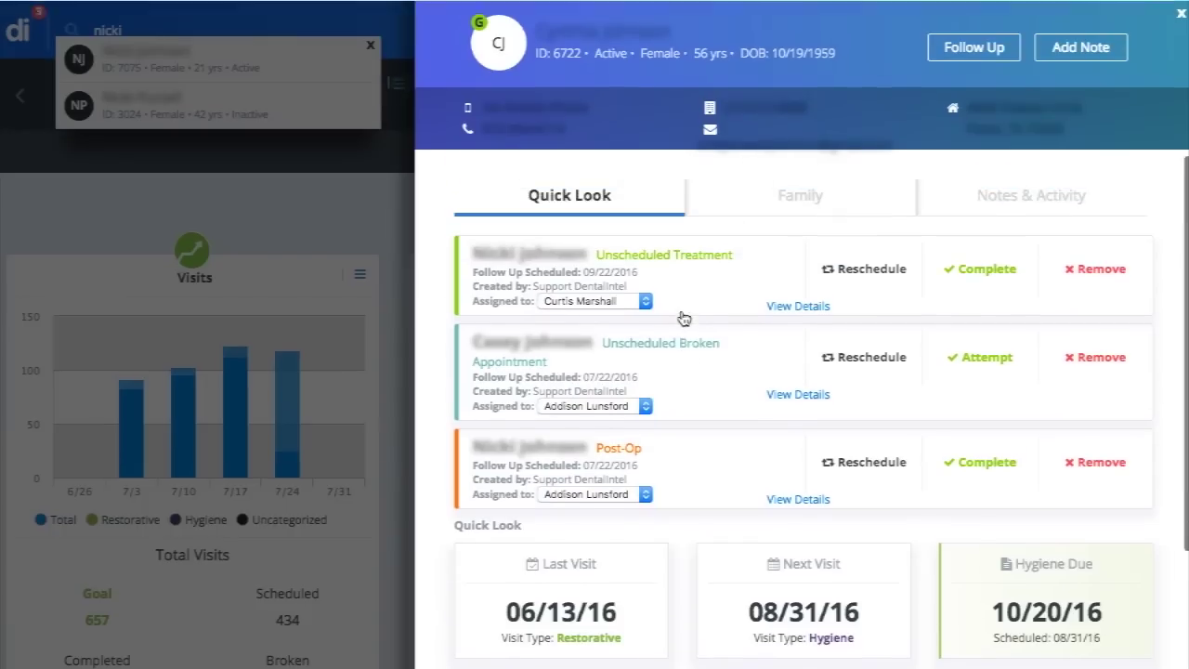
# Save a follow-up of type Other for July 27, 2016, assigned to a staff member, with the note "Test"
pyautogui.click(970, 51)
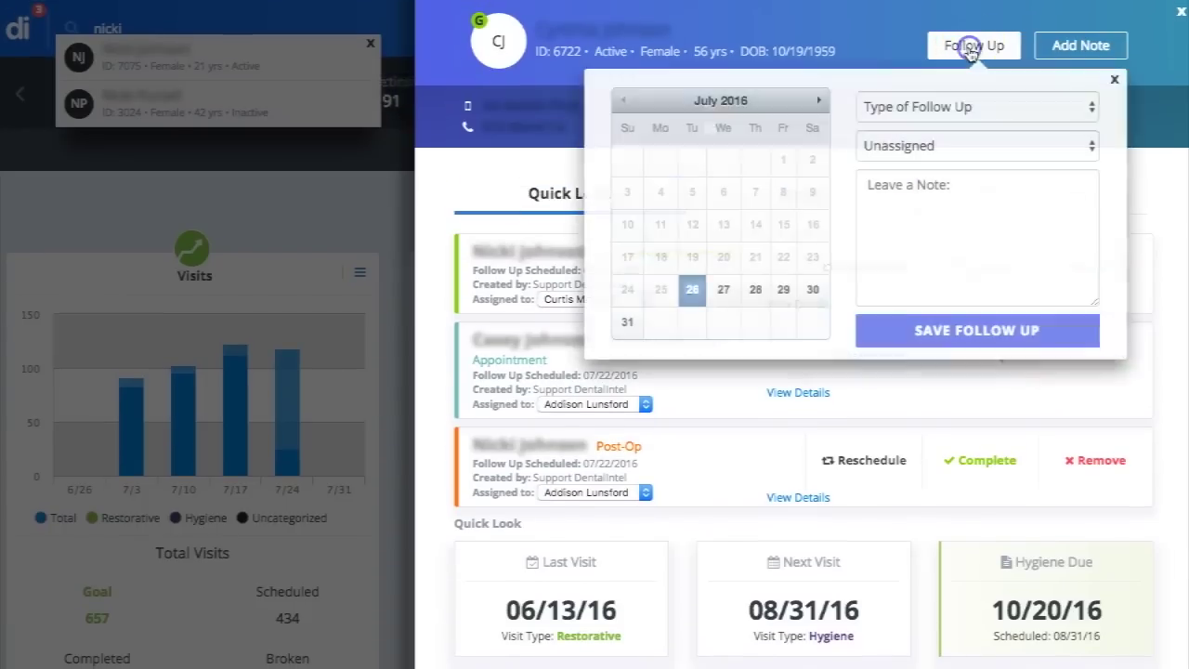
pyautogui.click(1091, 112)
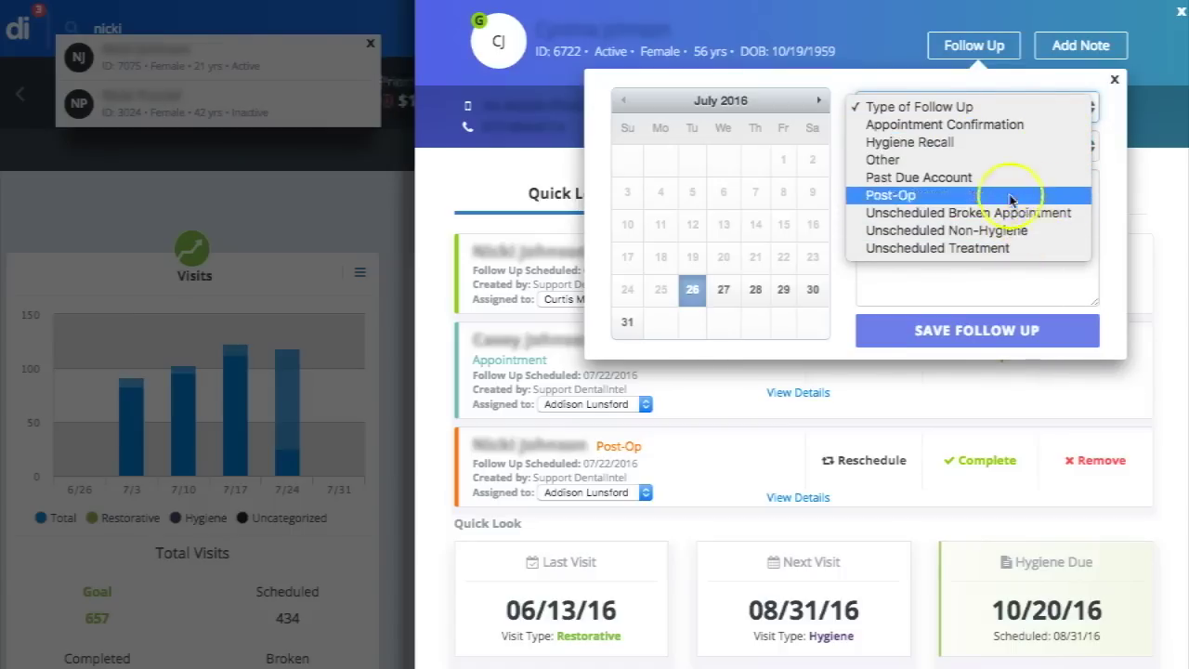
pyautogui.click(1000, 160)
pyautogui.click(975, 162)
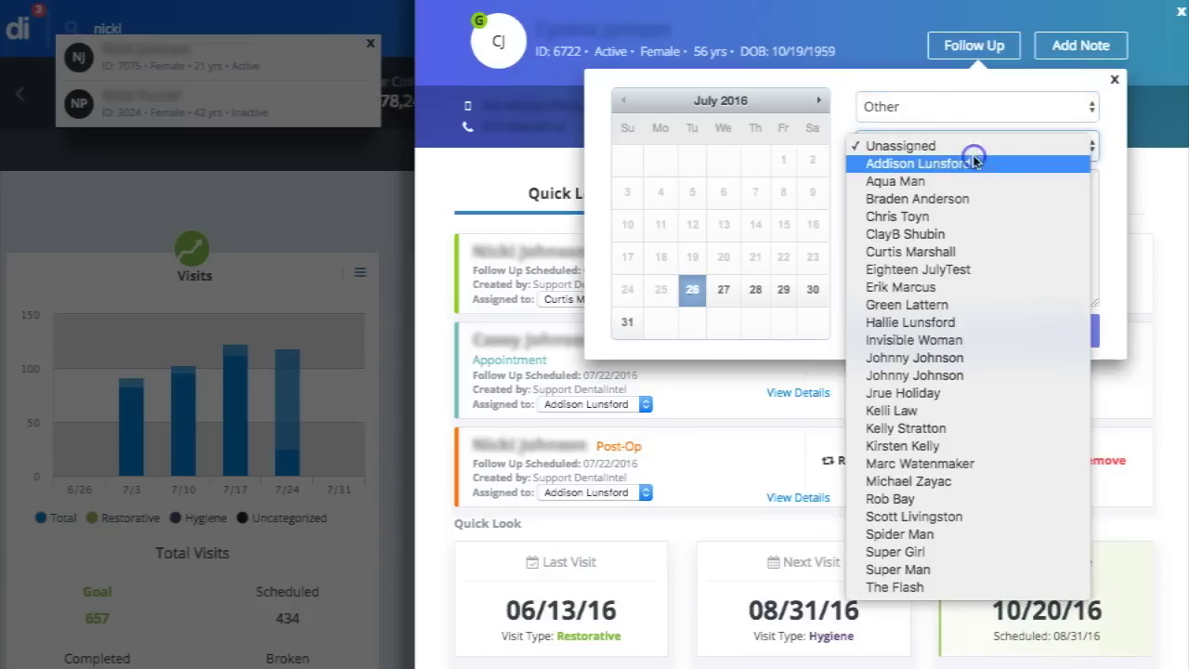
pyautogui.click(988, 217)
pyautogui.click(911, 211)
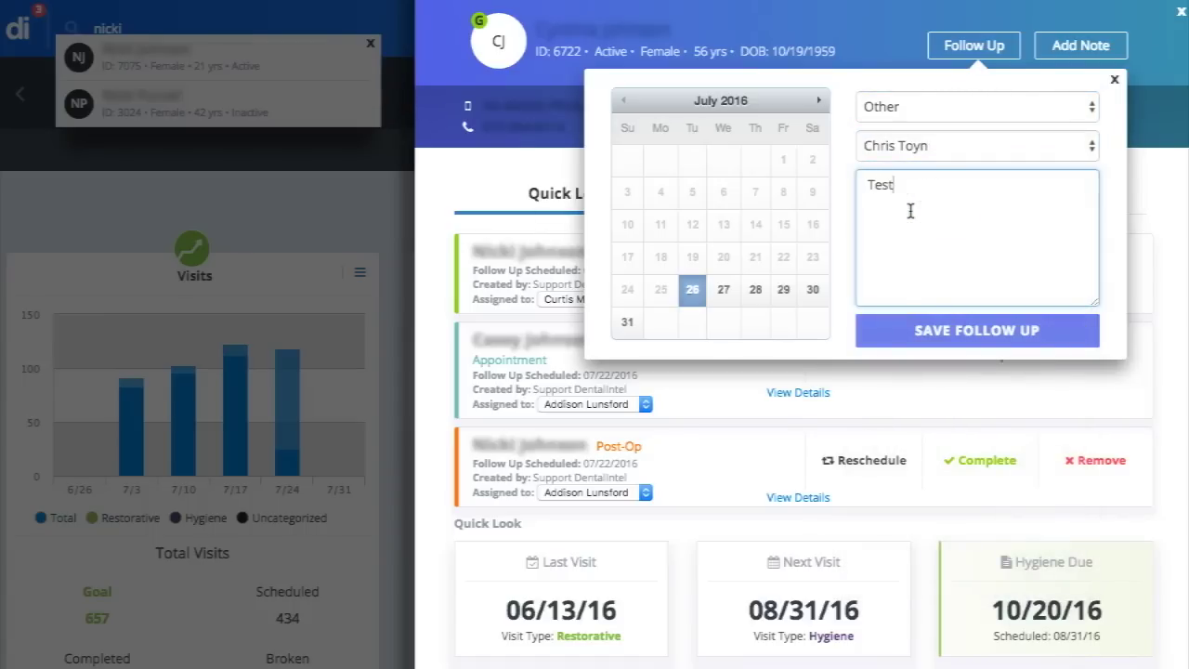
pyautogui.click(722, 289)
pyautogui.click(906, 327)
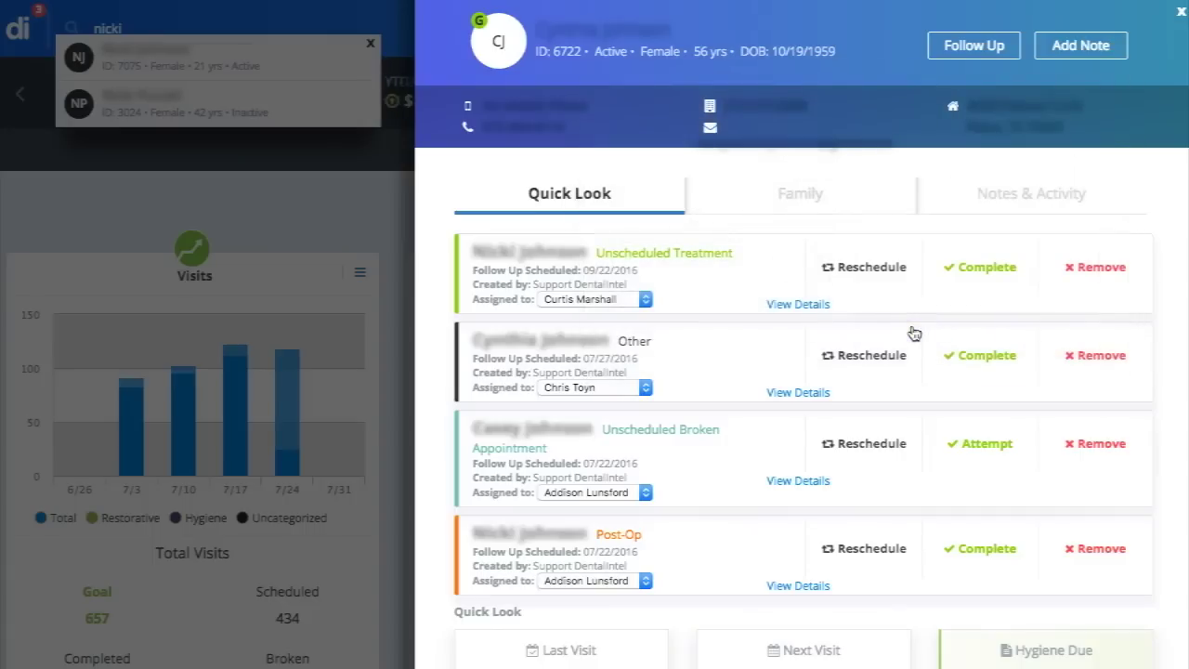
# Save an Unscheduled Treatment follow-up for August 25, 2016, assigned to another staff member, with the note "Test"
pyautogui.click(988, 45)
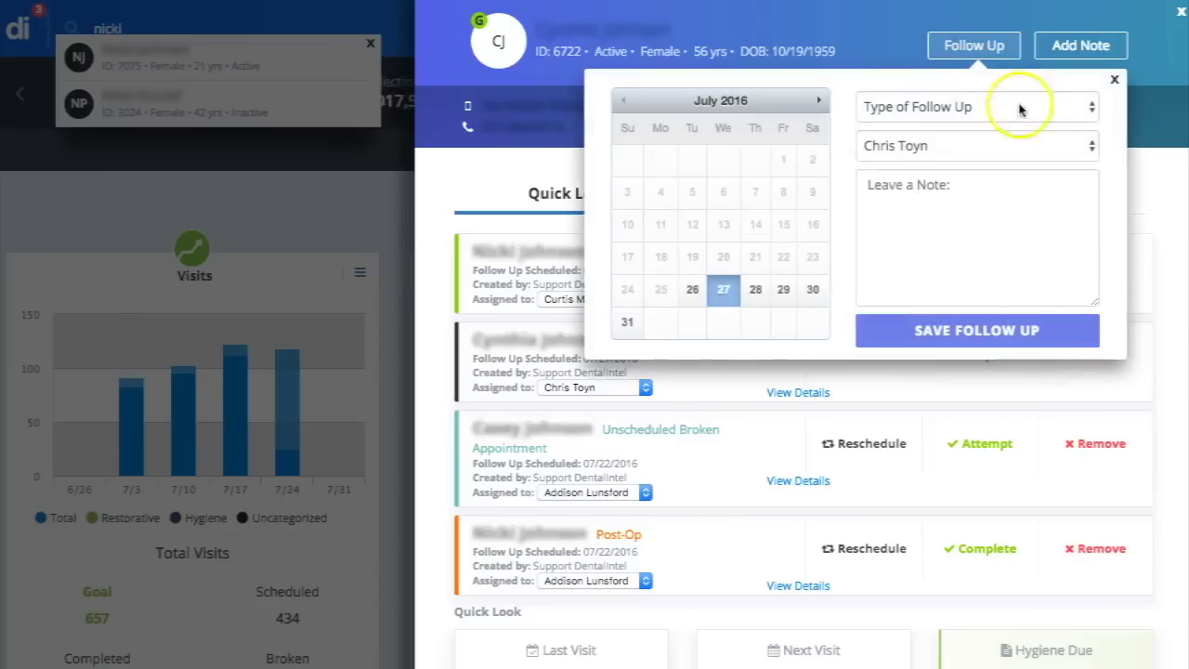
pyautogui.click(1093, 109)
pyautogui.click(1001, 248)
pyautogui.click(1070, 149)
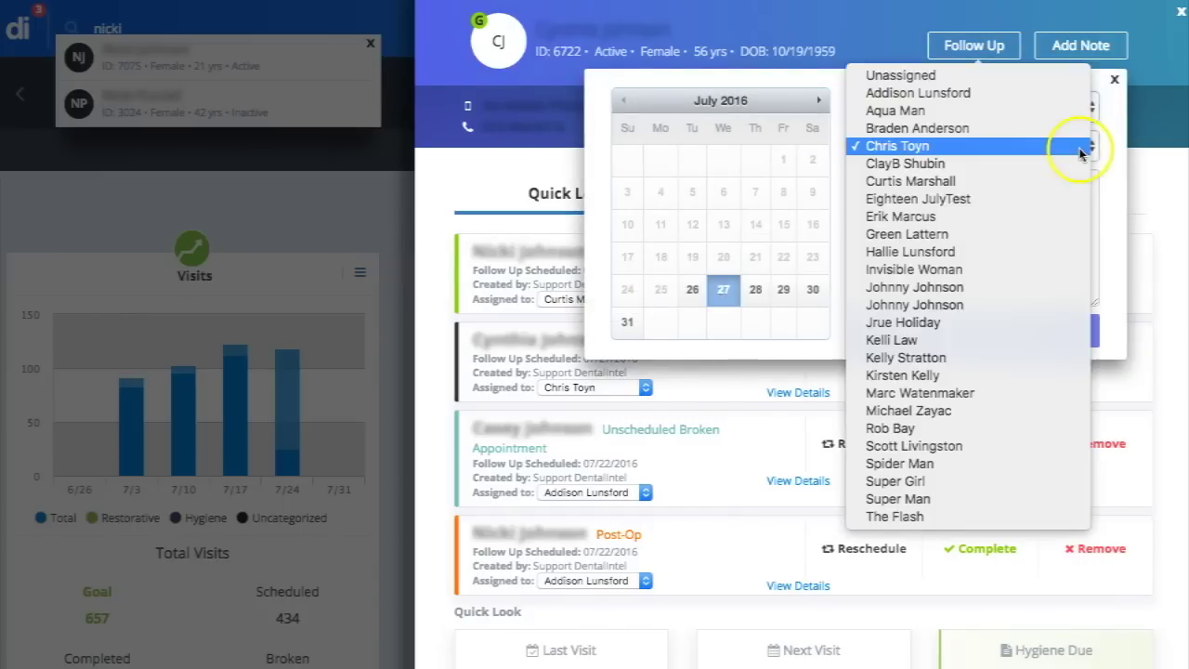
pyautogui.click(980, 374)
pyautogui.click(924, 216)
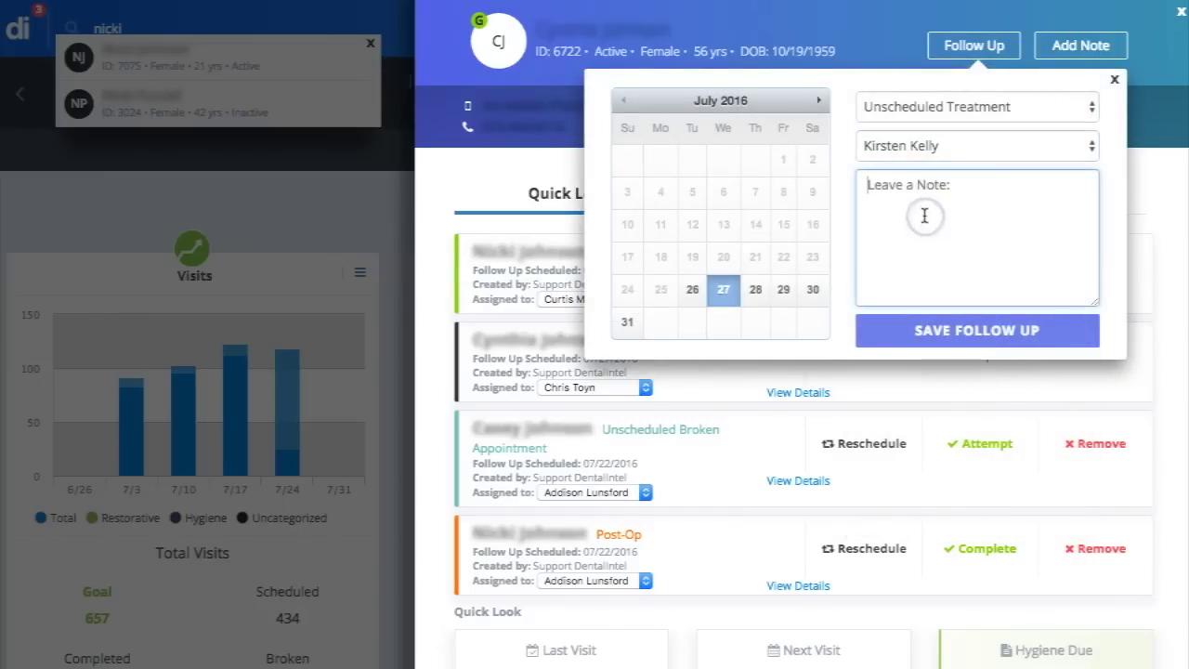
pyautogui.click(818, 100)
pyautogui.click(902, 328)
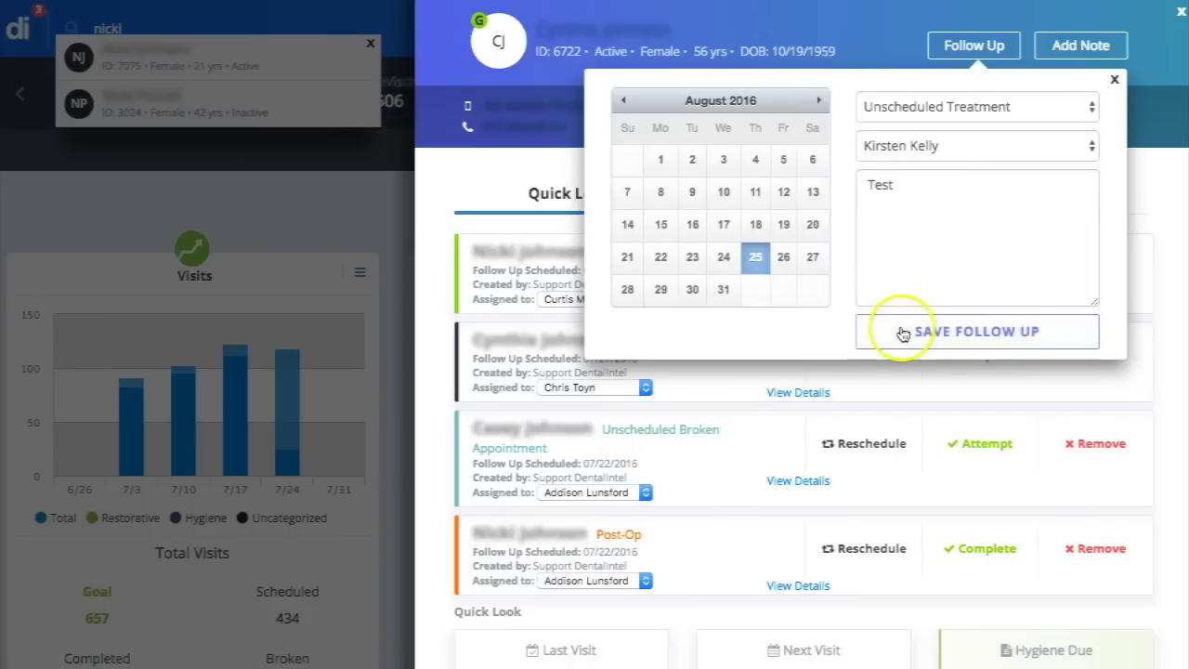
# Close the patient record and the search results, and check the notification for unassigned follow-ups
pyautogui.click(377, 212)
pyautogui.click(368, 43)
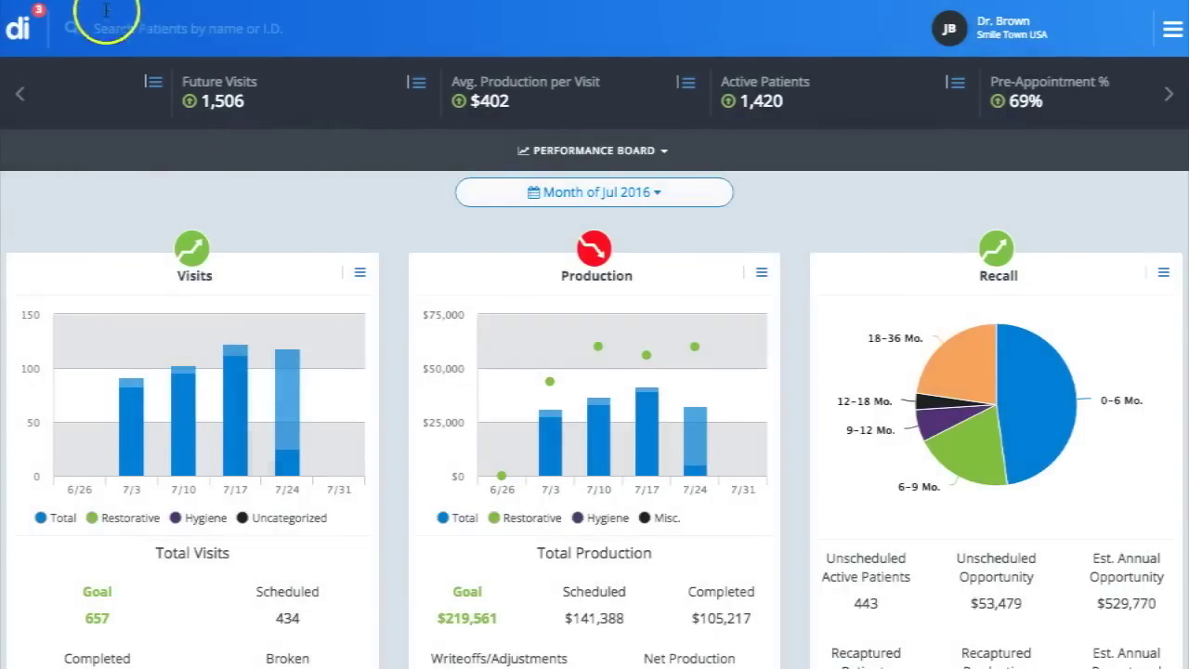
pyautogui.click(20, 29)
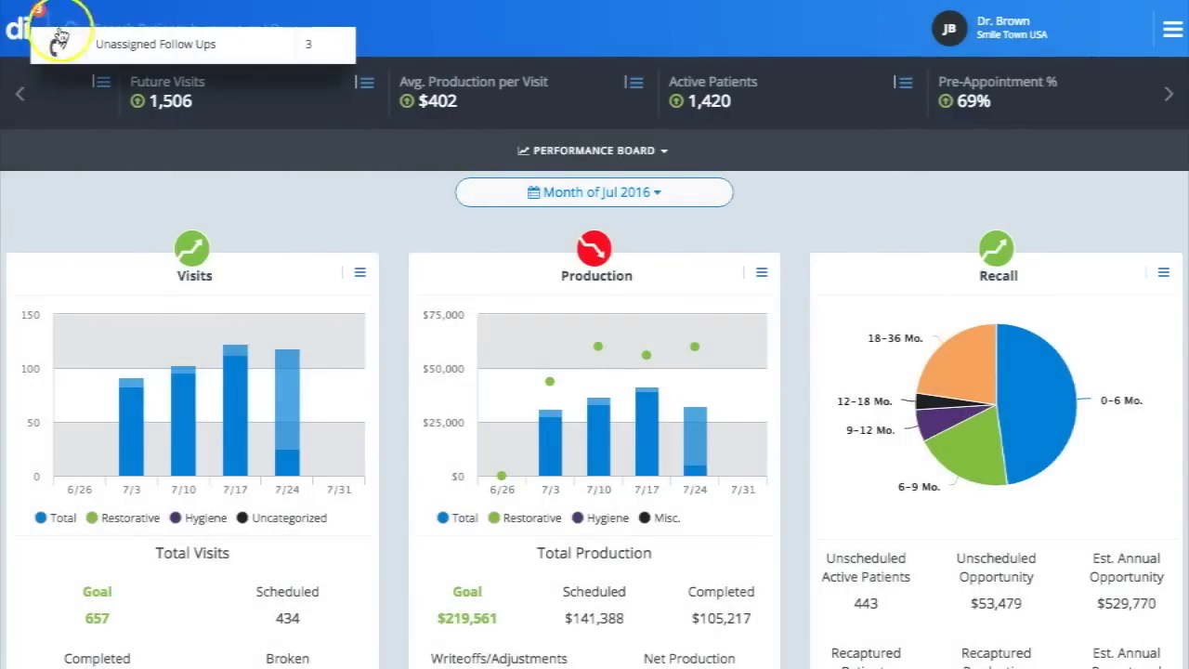
pyautogui.click(34, 33)
pyautogui.moveTo(39, 35)
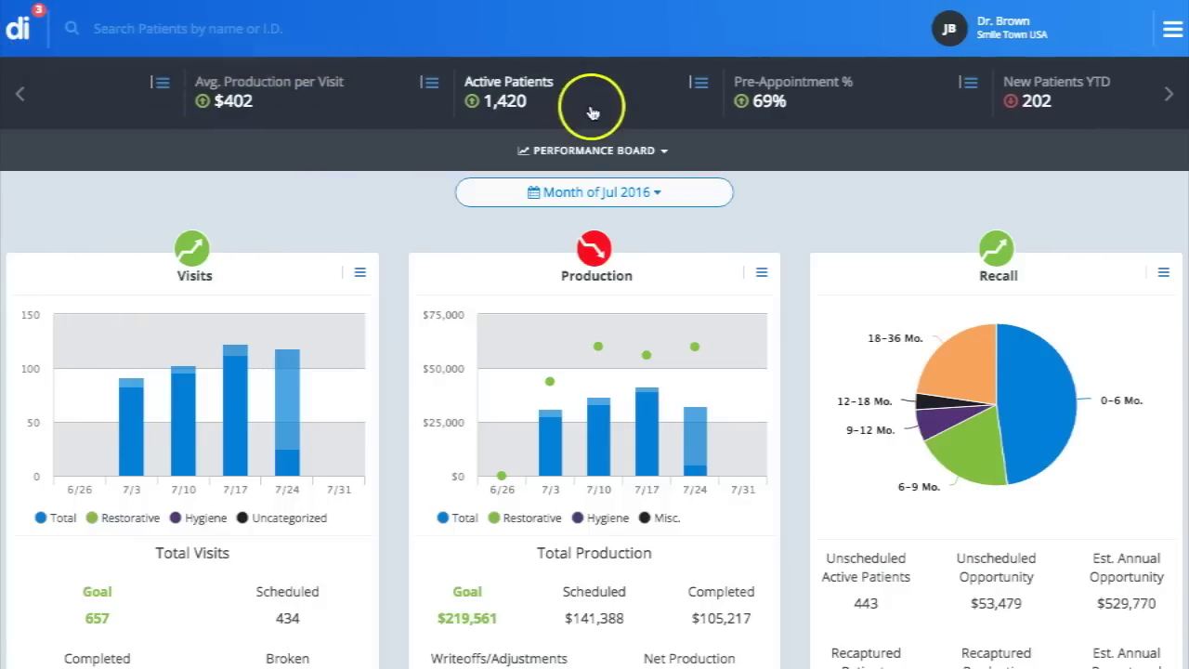
# Switch from the Performance Board to the Patient Follow Up board
pyautogui.click(658, 151)
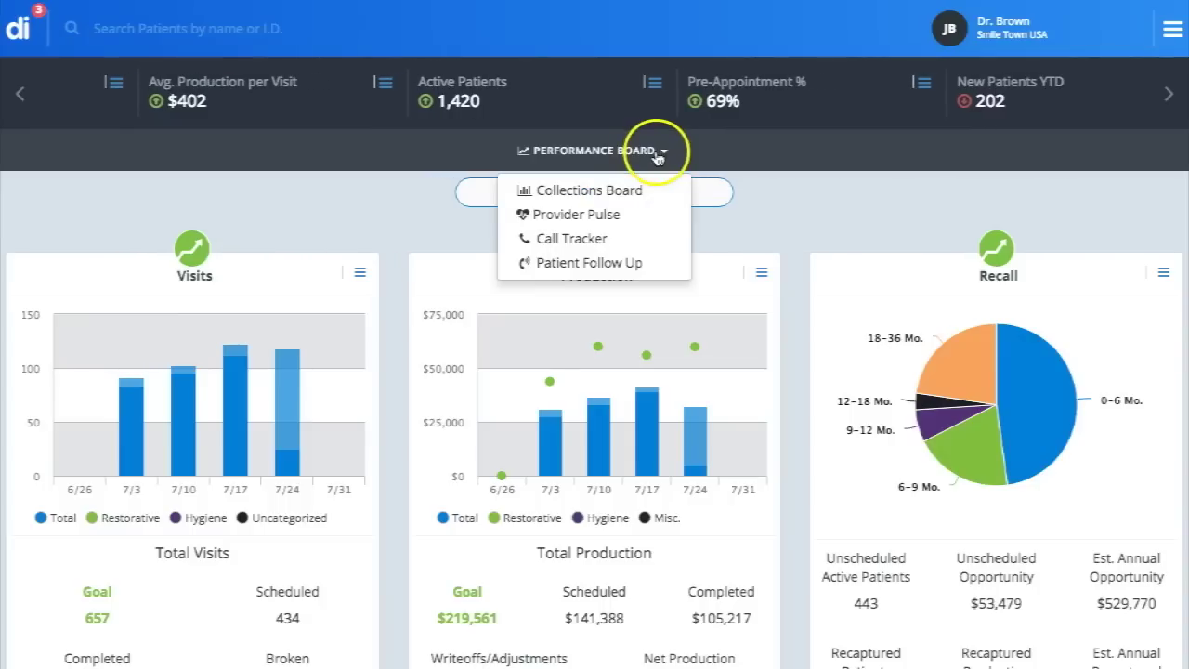
pyautogui.click(615, 262)
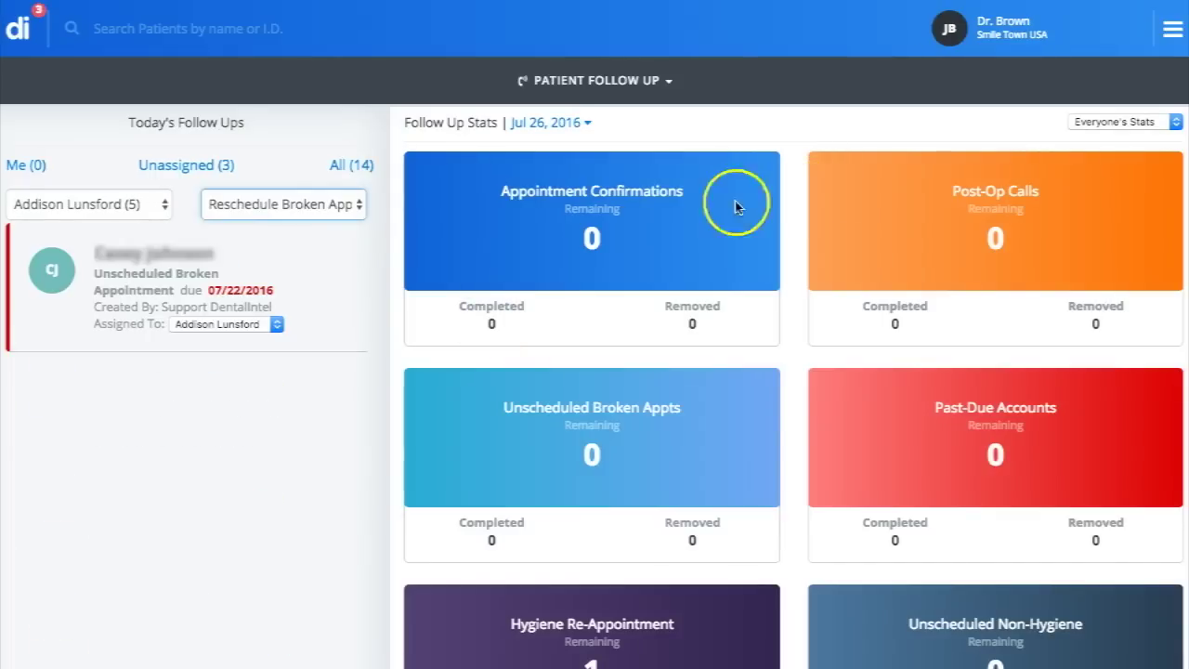
# Filter the follow-up stats to a single staff member and check the available preset and custom date periods
pyautogui.scroll(-3, 681, 213)
pyautogui.scroll(5, 679, 209)
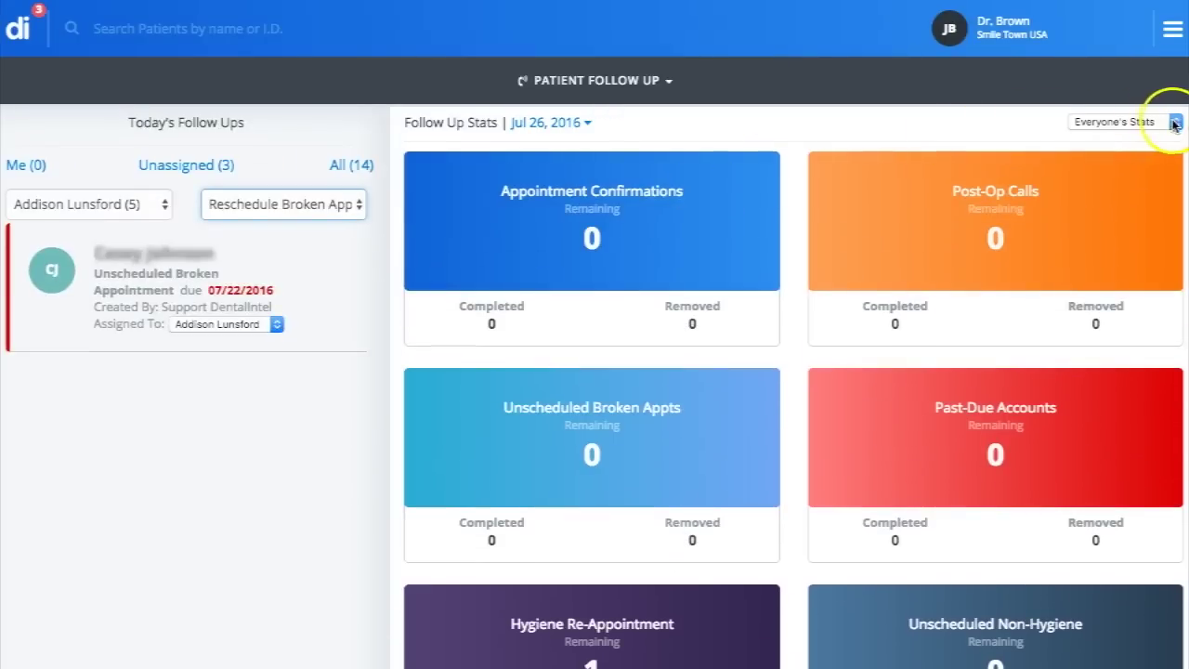
pyautogui.click(1175, 124)
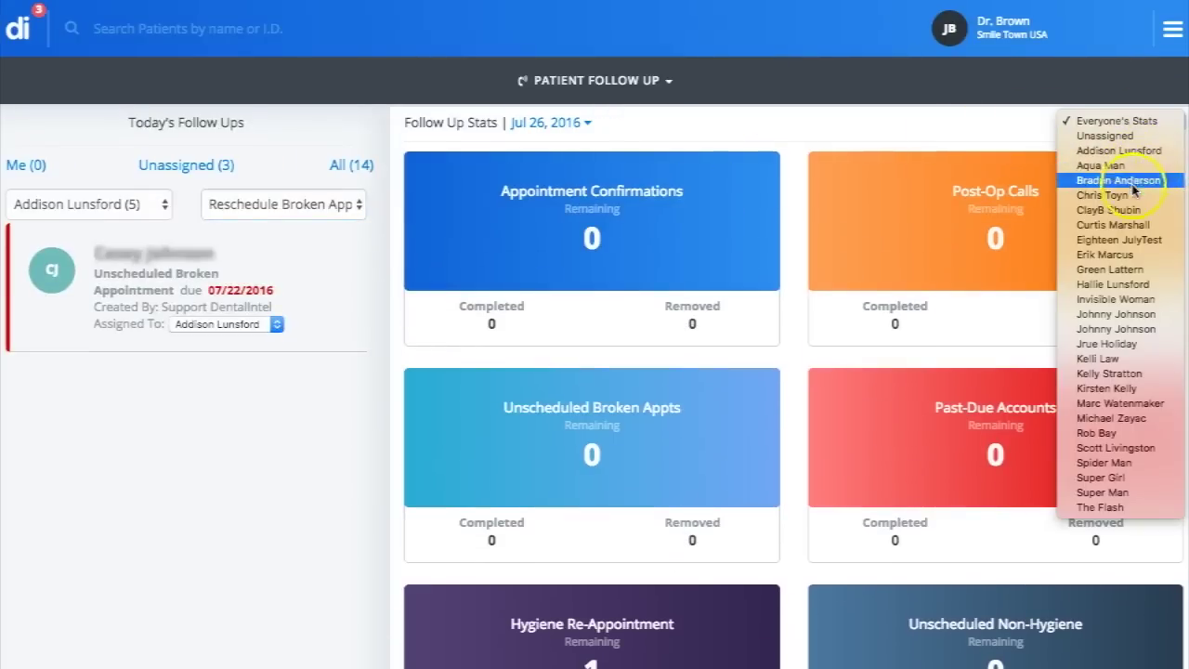
pyautogui.click(1108, 210)
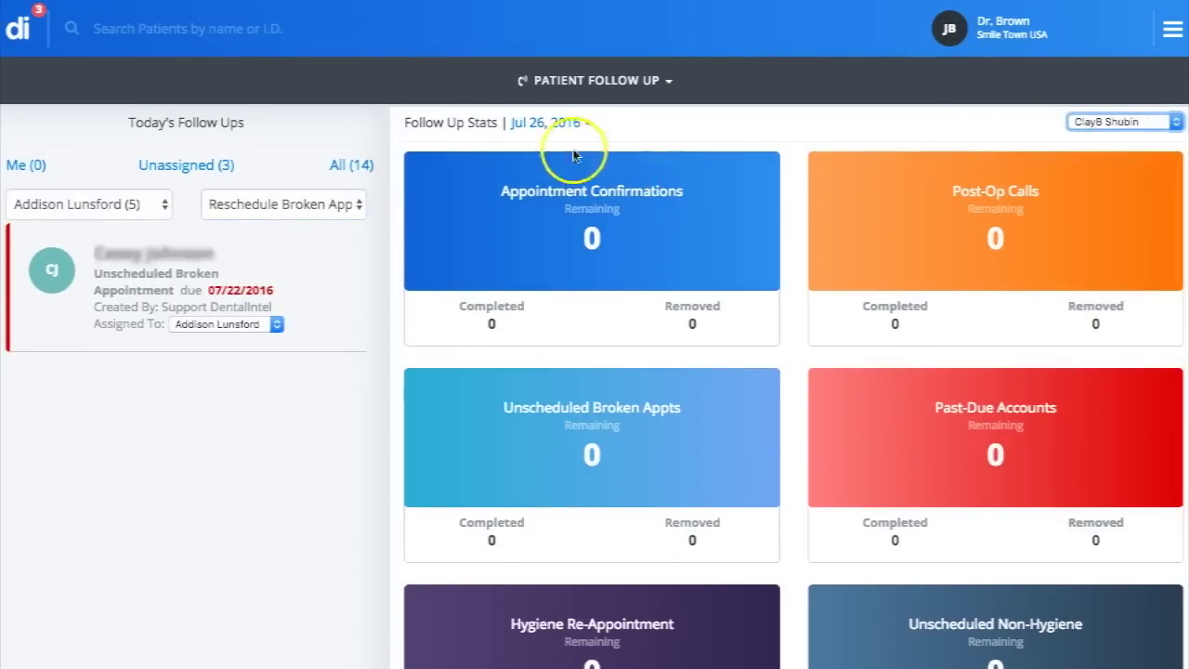
pyautogui.click(587, 125)
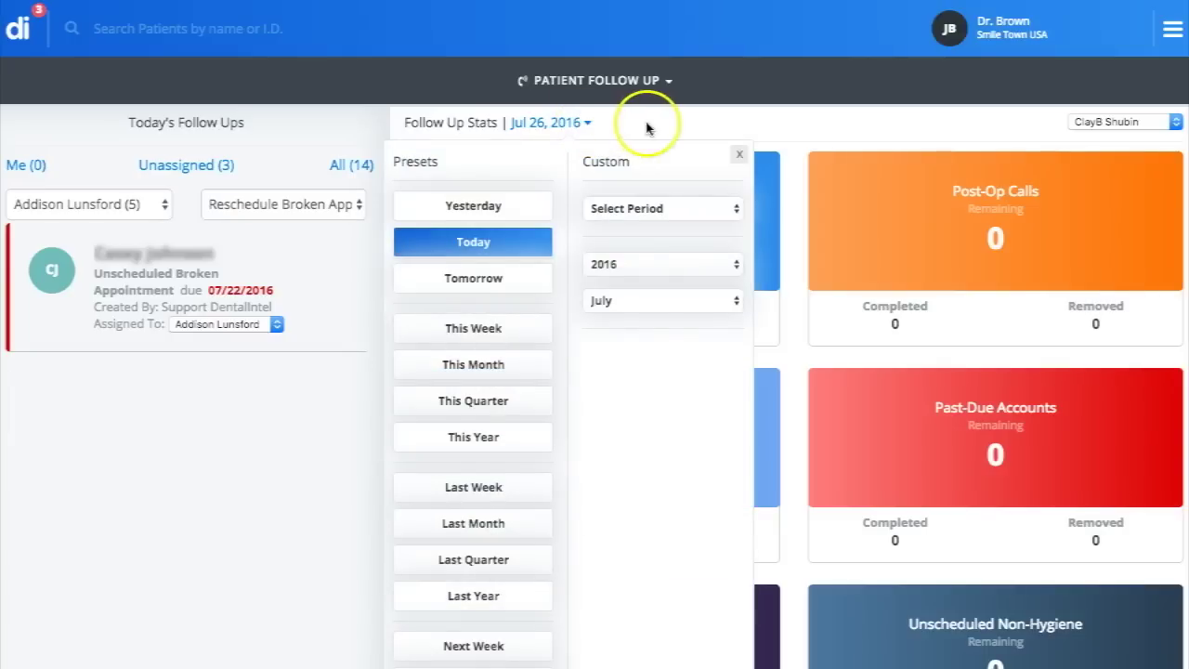
pyautogui.click(743, 154)
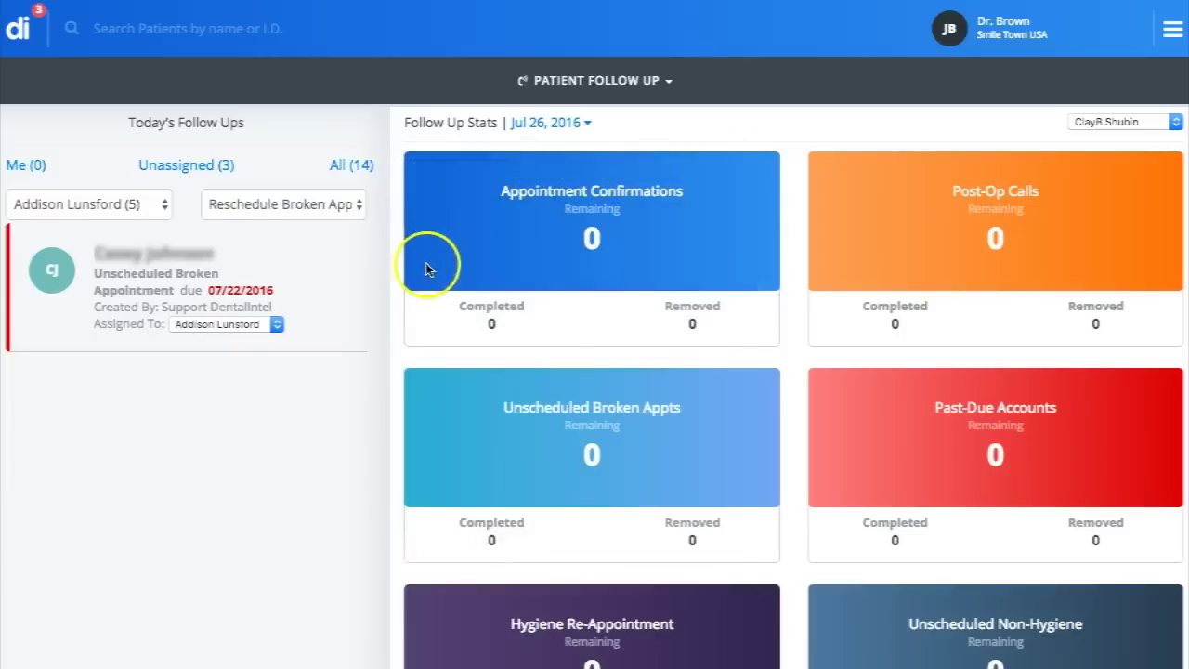
# List all of today's follow-ups and open the patient record for the Unscheduled Broken Appointment follow-up due 07/22/2016
pyautogui.click(349, 164)
pyautogui.scroll(-3, 139, 492)
pyautogui.scroll(-6, 147, 512)
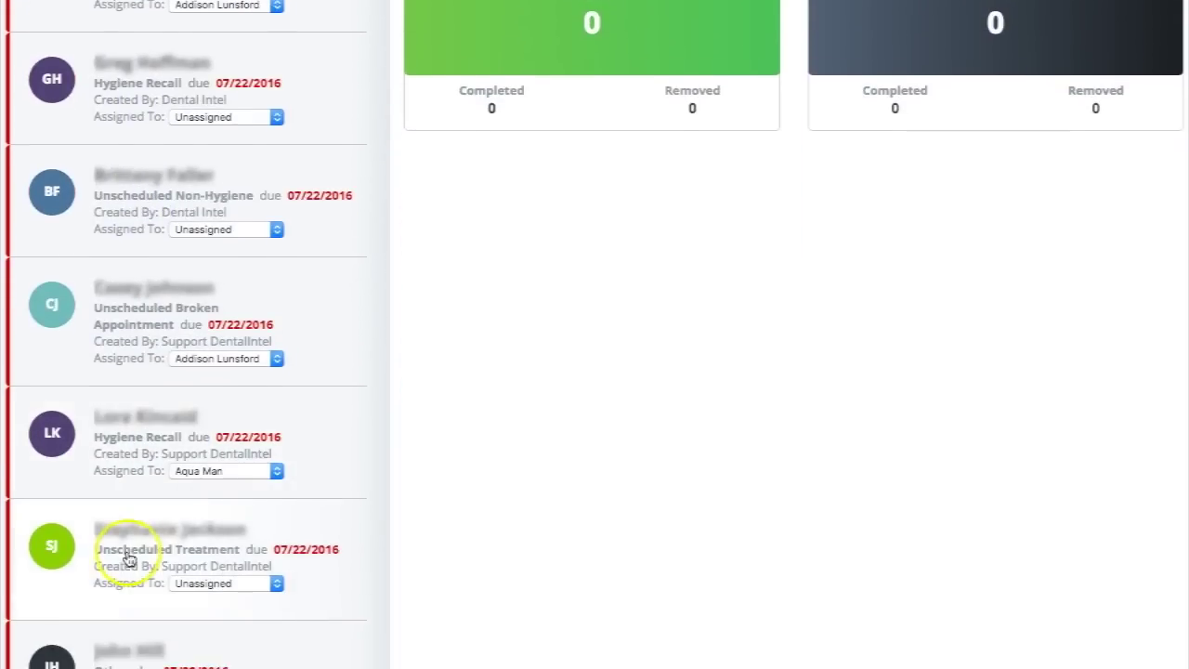
pyautogui.click(127, 558)
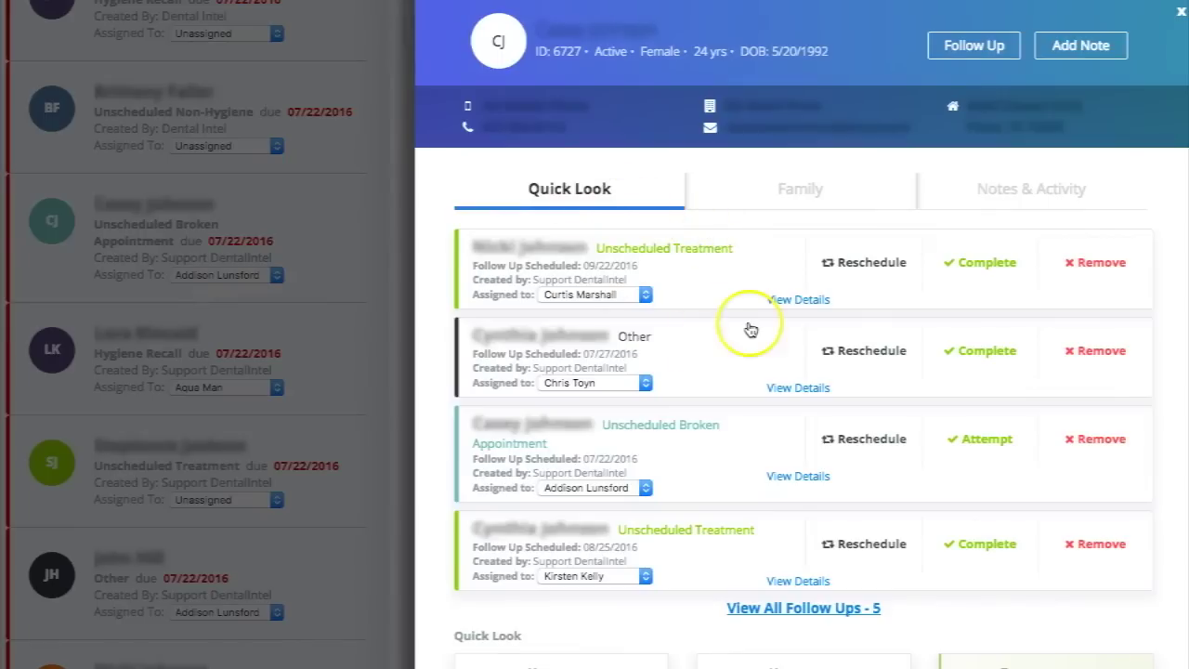
# Review the patient's Quick Look details, expanding and collapsing the full list of follow-ups
pyautogui.scroll(-2, 750, 330)
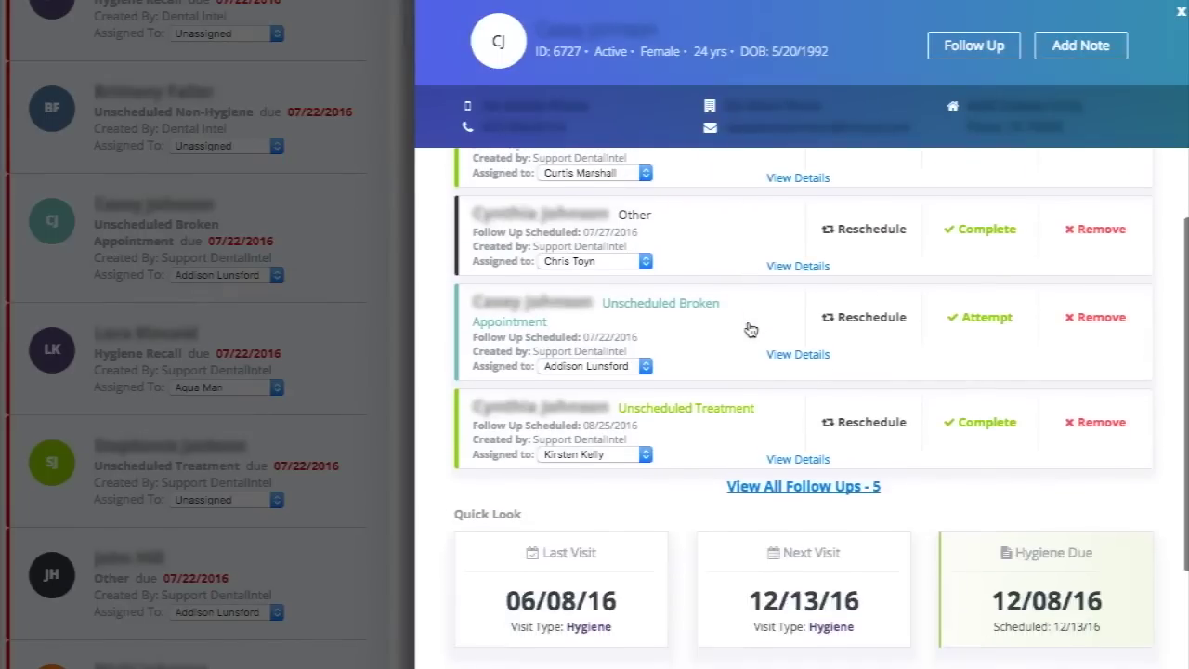
pyautogui.scroll(2, 751, 328)
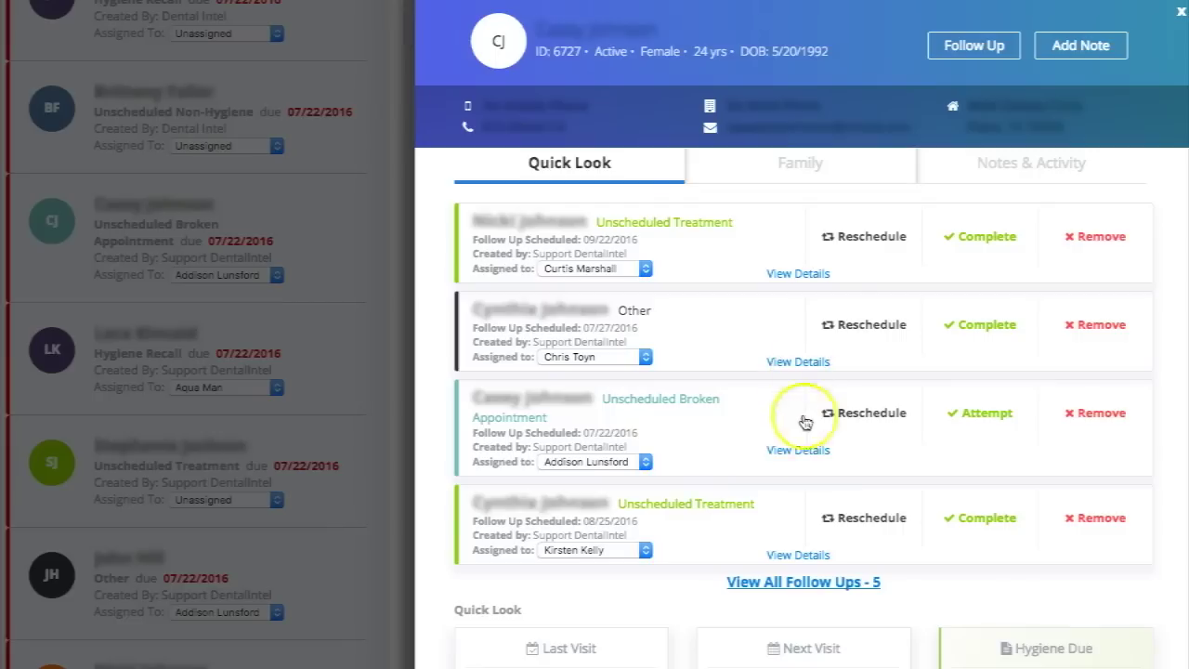
pyautogui.scroll(-1, 807, 437)
pyautogui.click(817, 510)
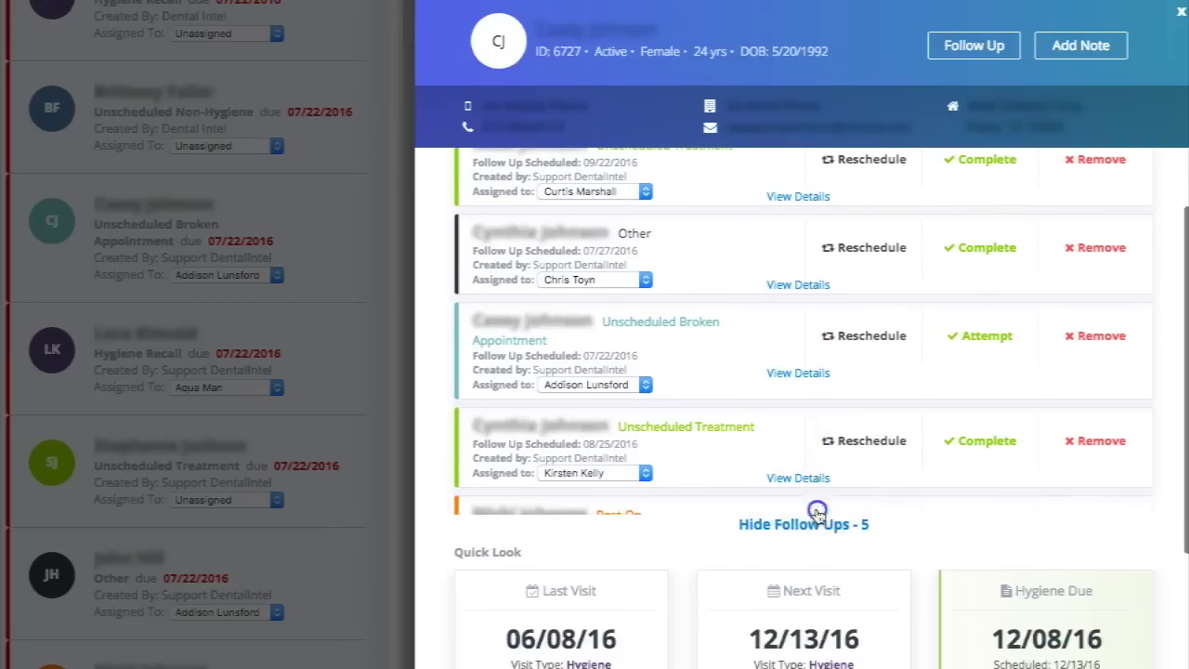
pyautogui.click(818, 592)
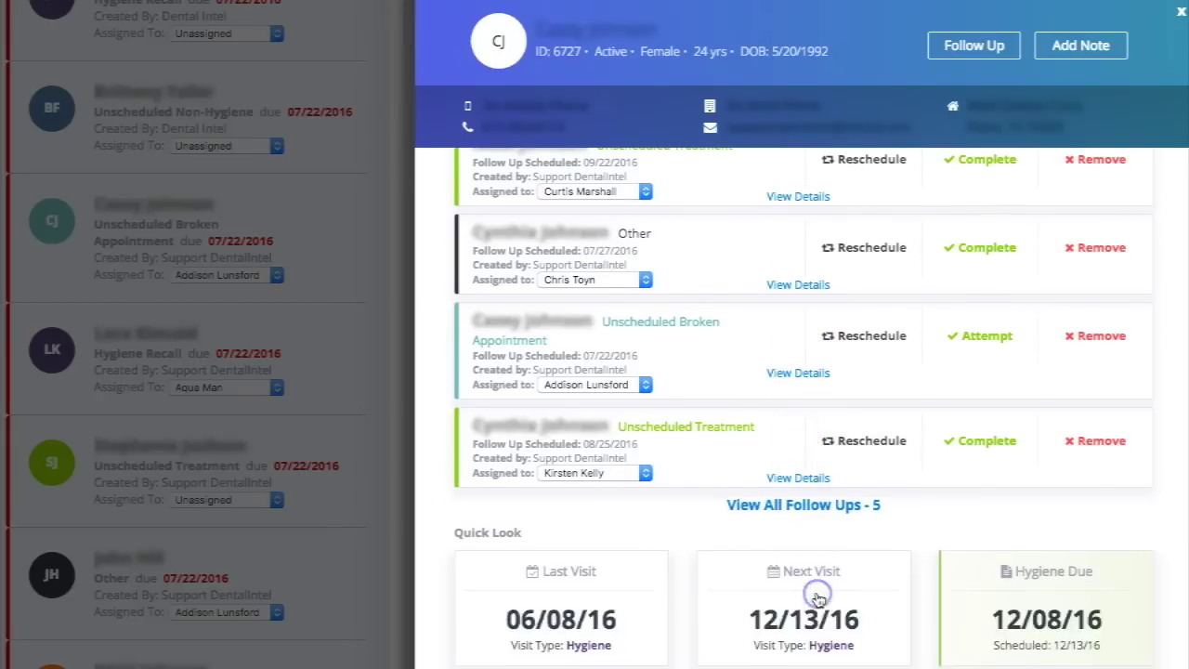
pyautogui.scroll(-2, 818, 599)
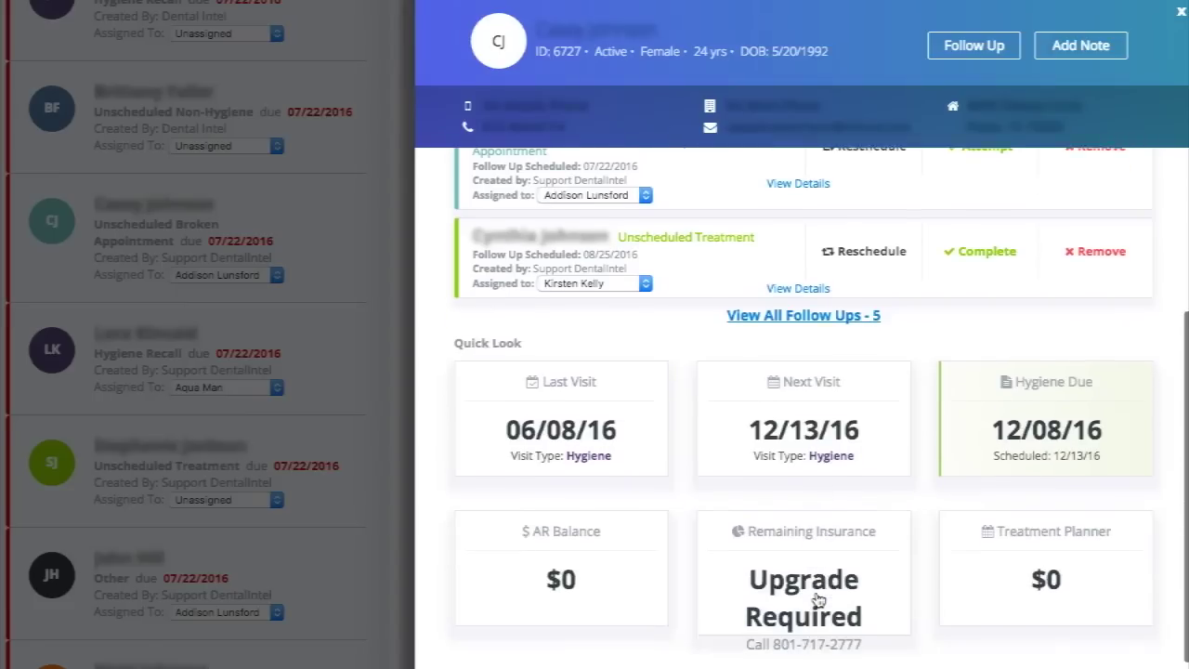
pyautogui.scroll(3, 818, 600)
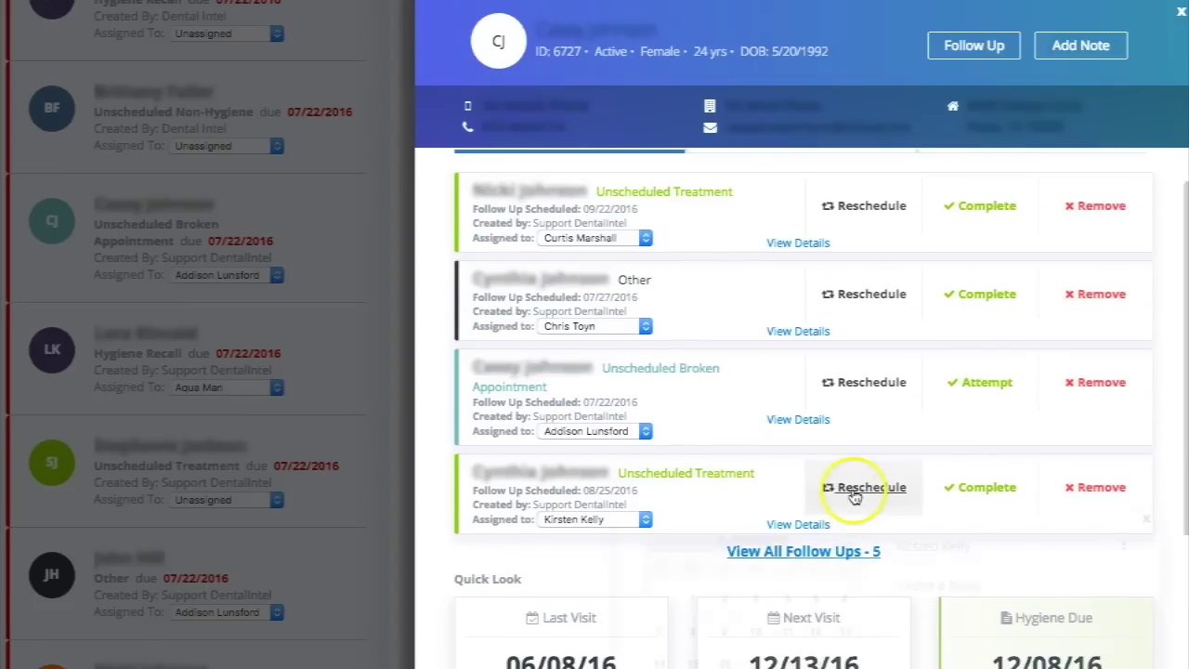
# Reschedule the Unscheduled Treatment follow-up of 08/25/2016 to August 27, 2016, with the note "Want to talk"
pyautogui.click(855, 492)
pyautogui.scroll(-2, 838, 557)
pyautogui.click(845, 583)
pyautogui.click(910, 493)
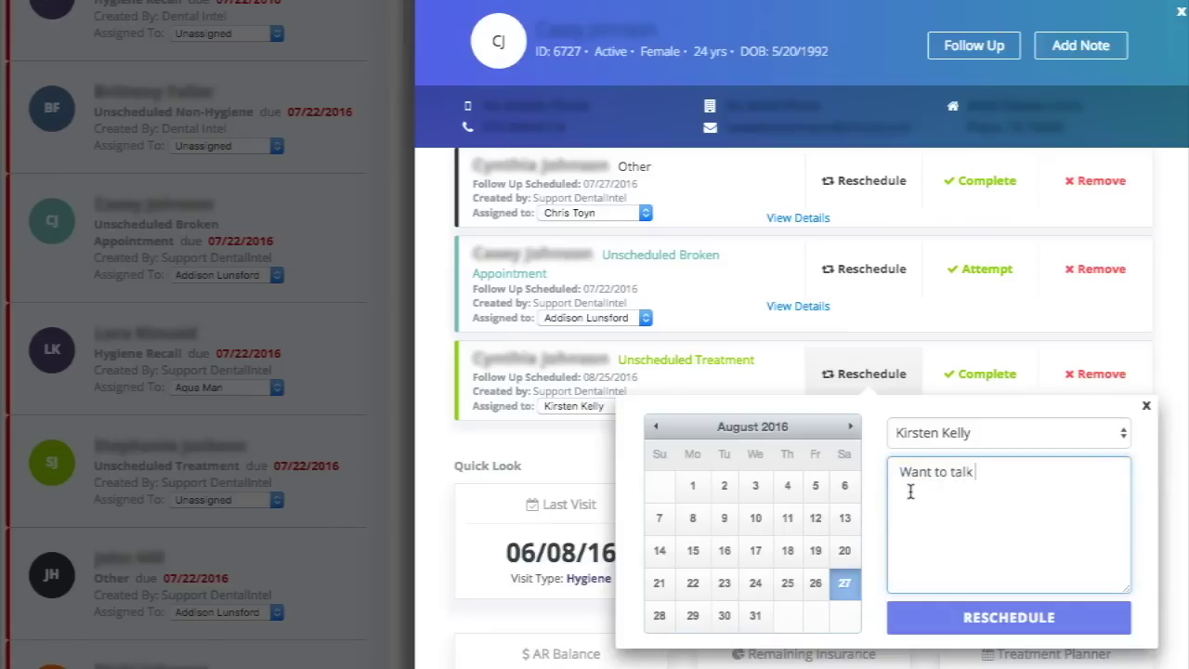
pyautogui.click(942, 616)
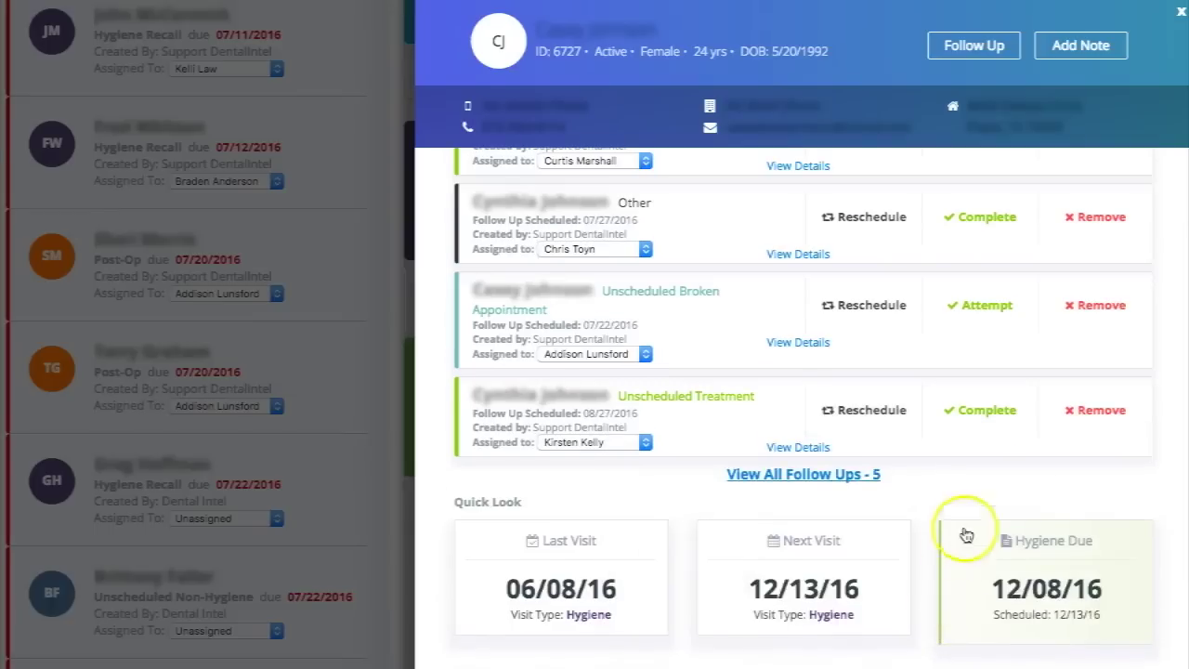
# Remove the Unscheduled Broken Appointment follow-up scheduled for 07/22/2016 from the patient's record
pyautogui.click(1106, 313)
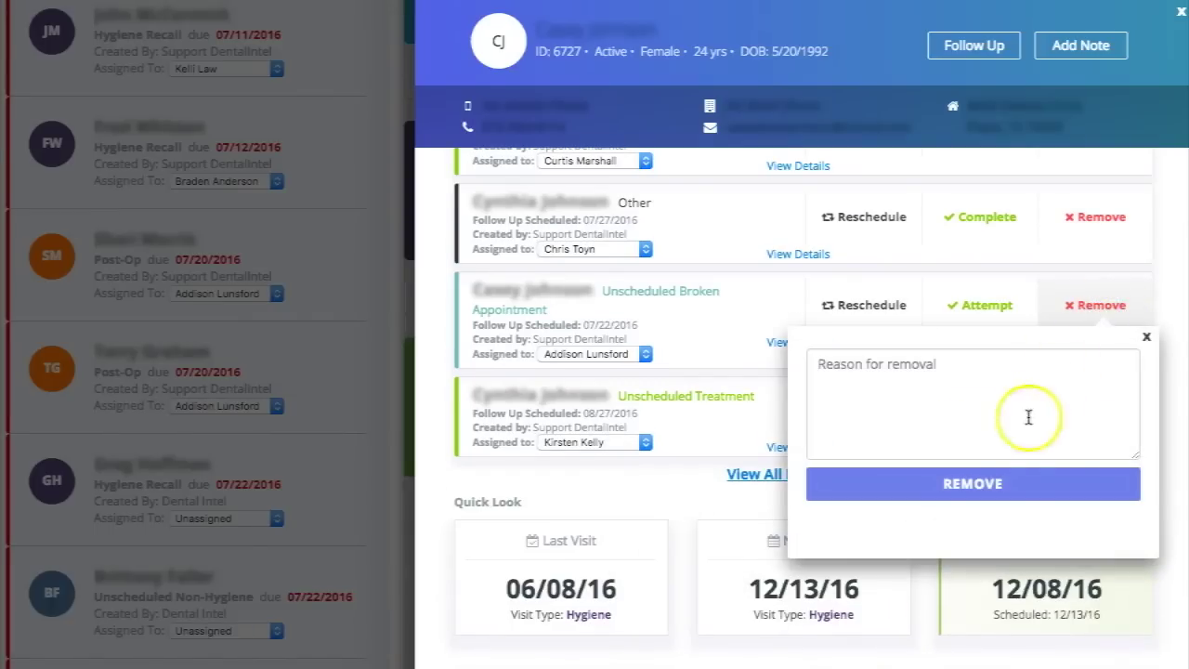
pyautogui.click(996, 494)
pyautogui.scroll(3, 830, 504)
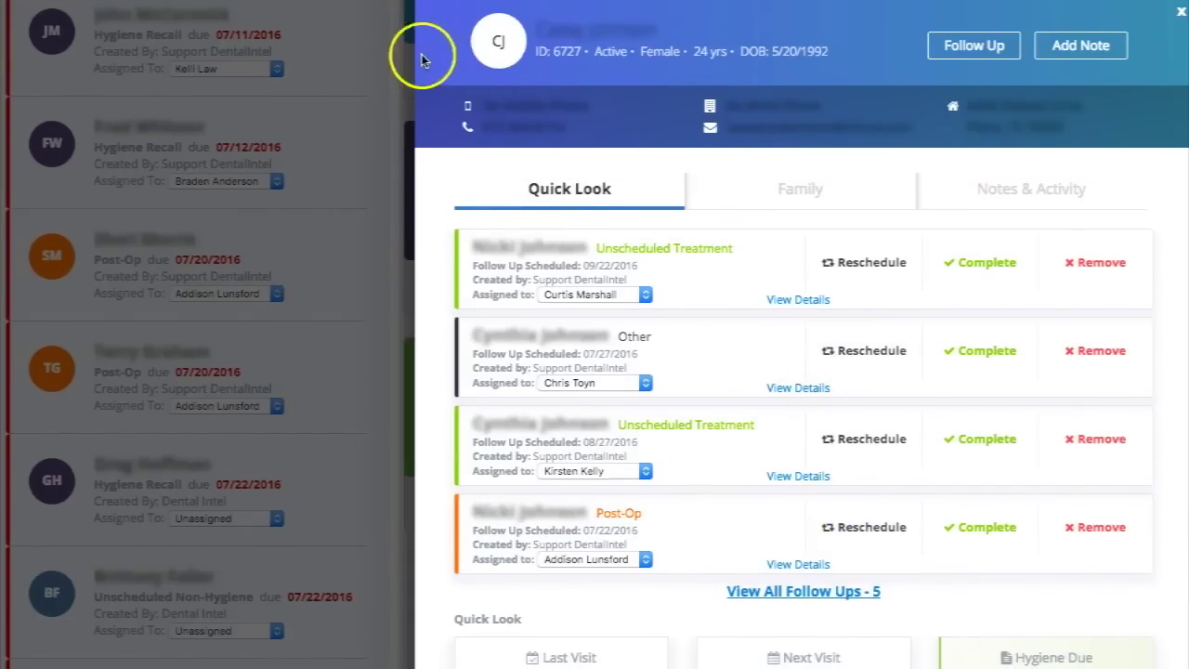
# Close the patient record and switch from the Patient Follow Up board to the Performance Board
pyautogui.click(381, 64)
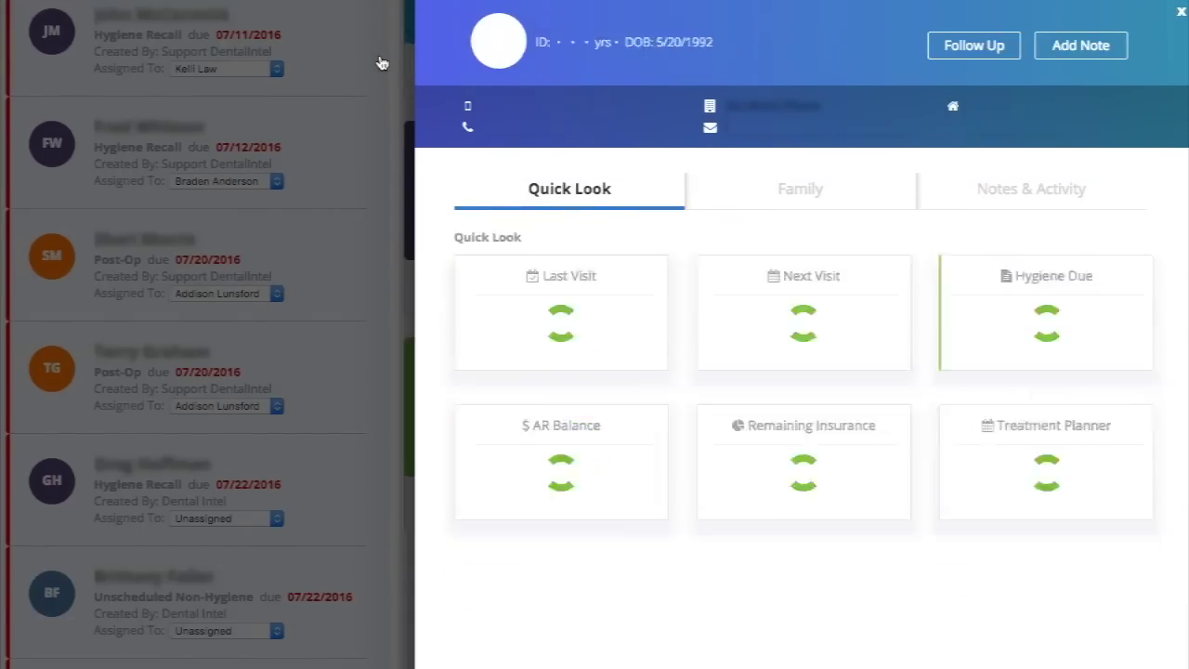
pyautogui.scroll(3, 409, 264)
pyautogui.scroll(4, 412, 271)
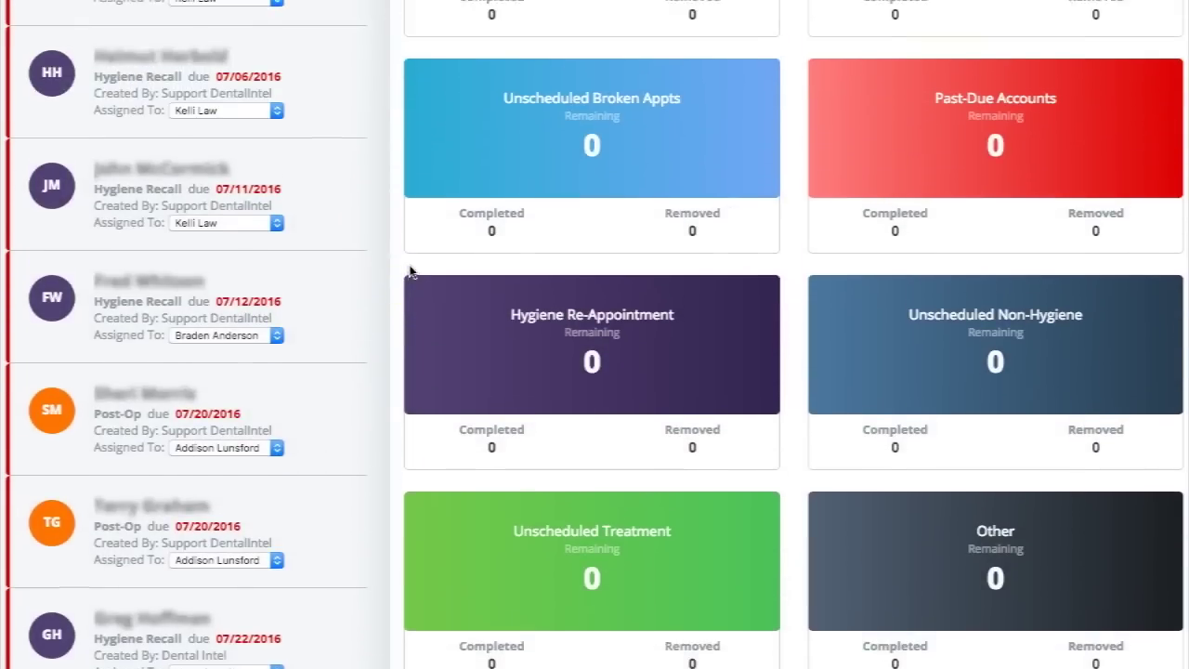
pyautogui.scroll(1, 411, 271)
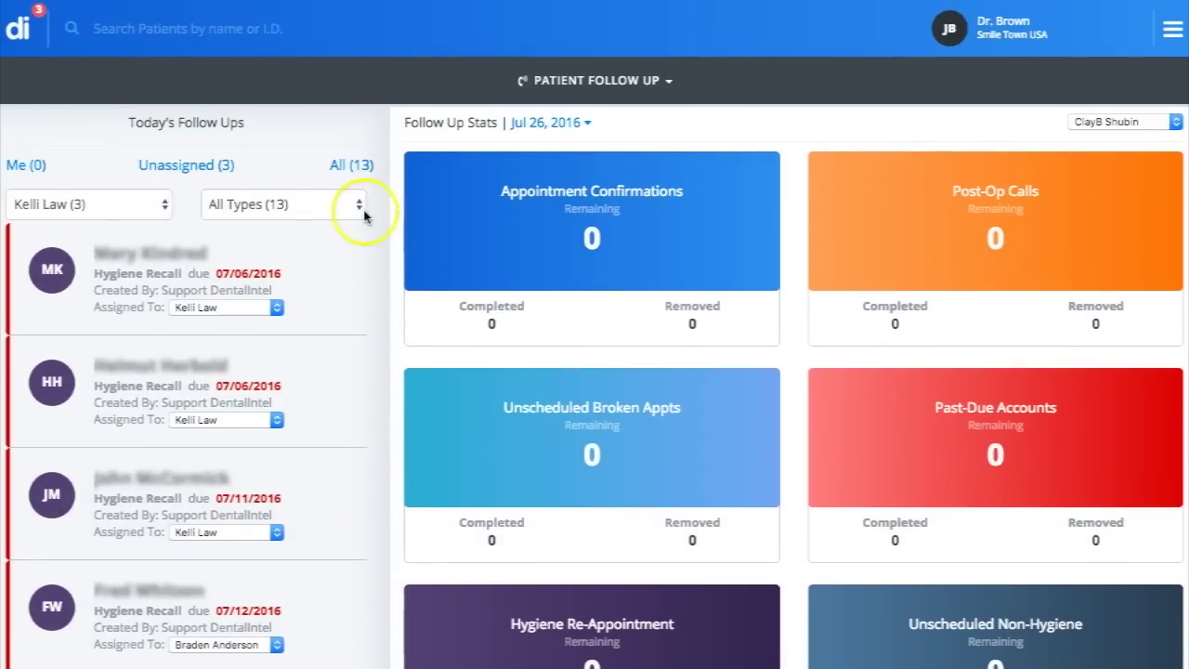
pyautogui.click(668, 86)
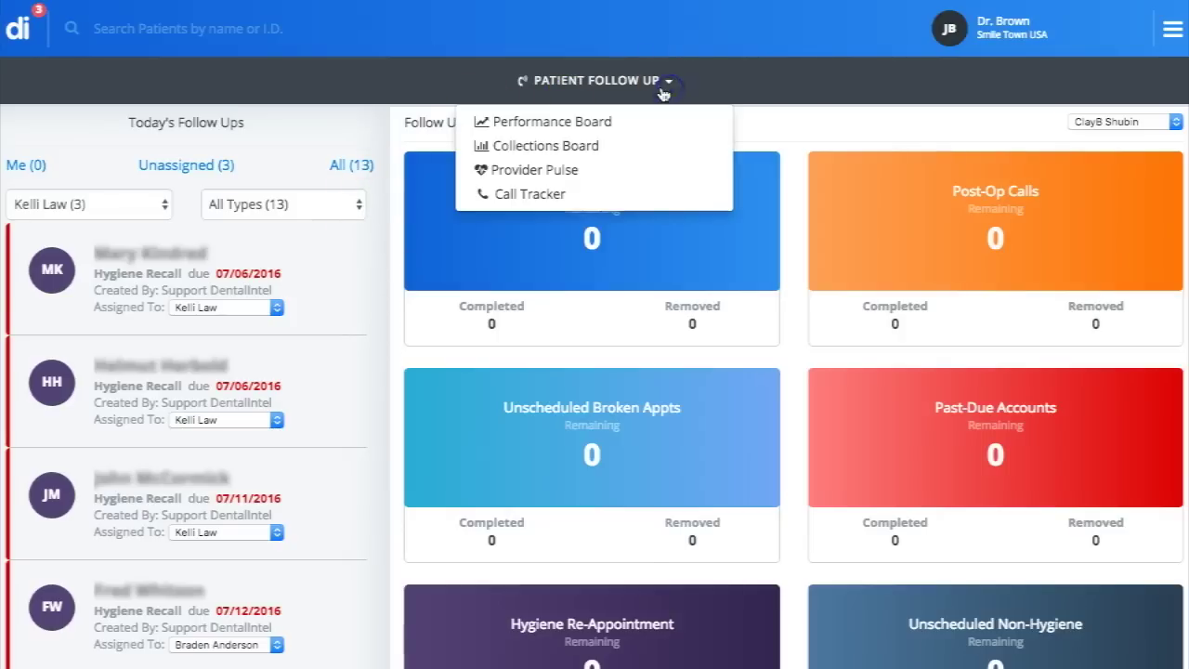
pyautogui.click(619, 122)
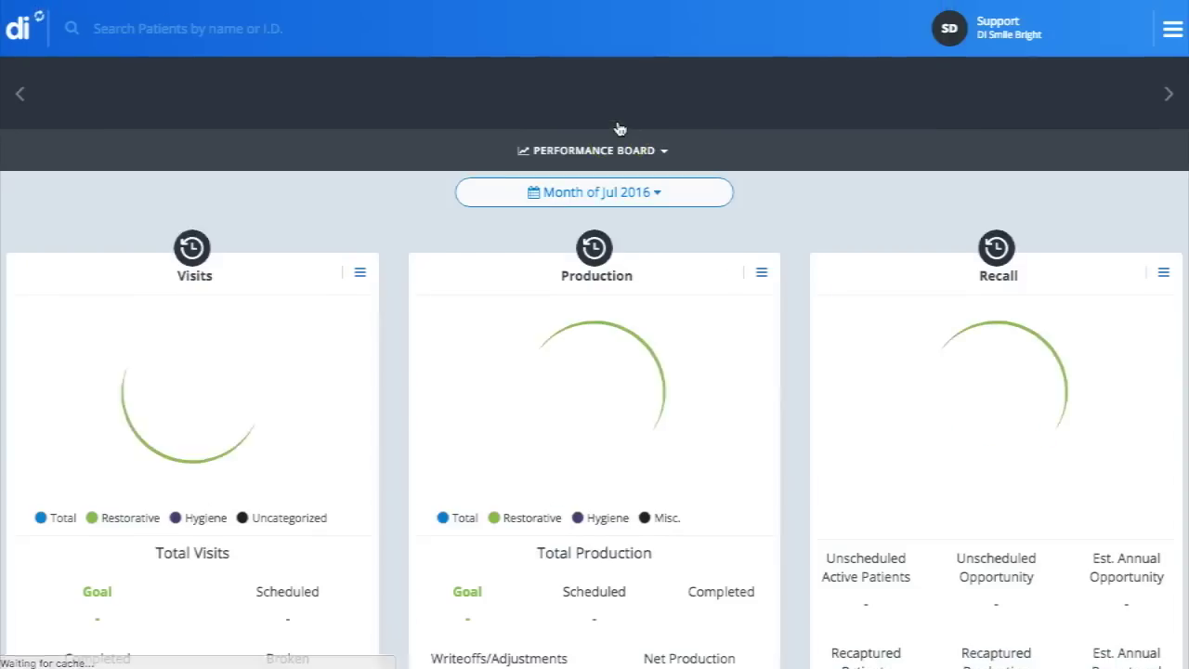